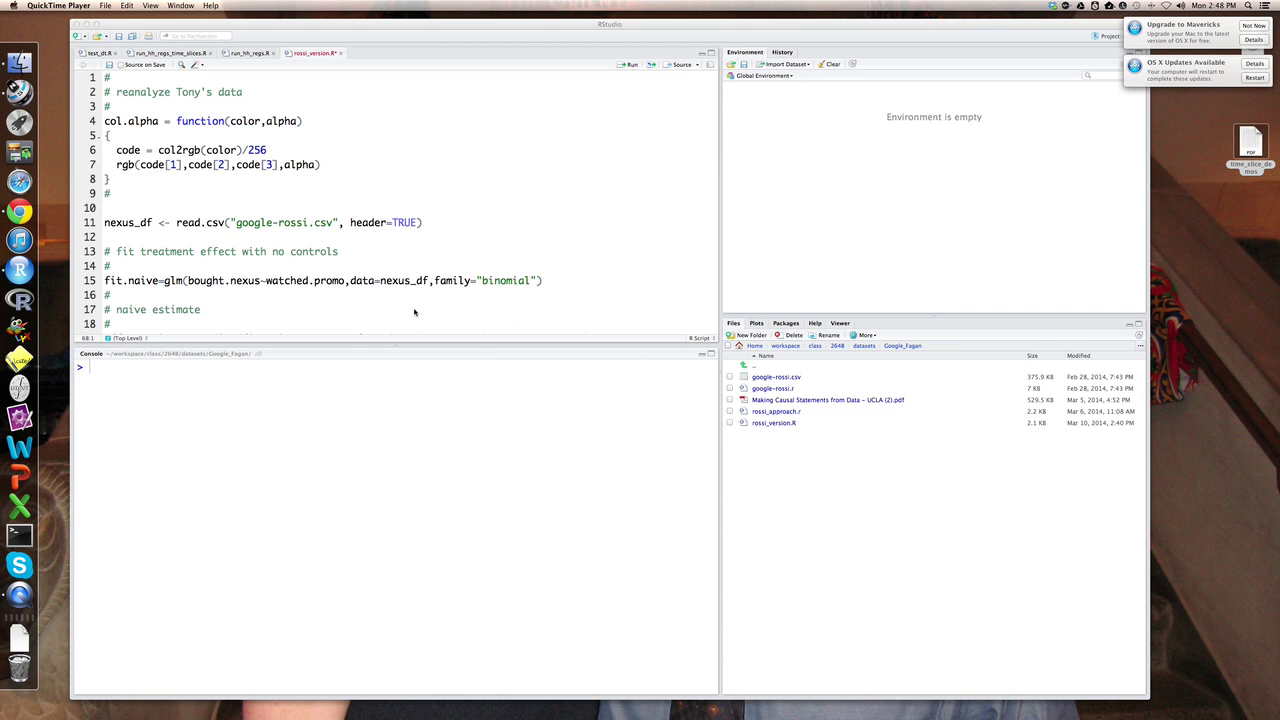
# - Load google-rossi.csv with headers into nexus_df by running the script's read line, and expand the data frame's variable list
pyautogui.click(244, 244)
pyautogui.click(195, 222)
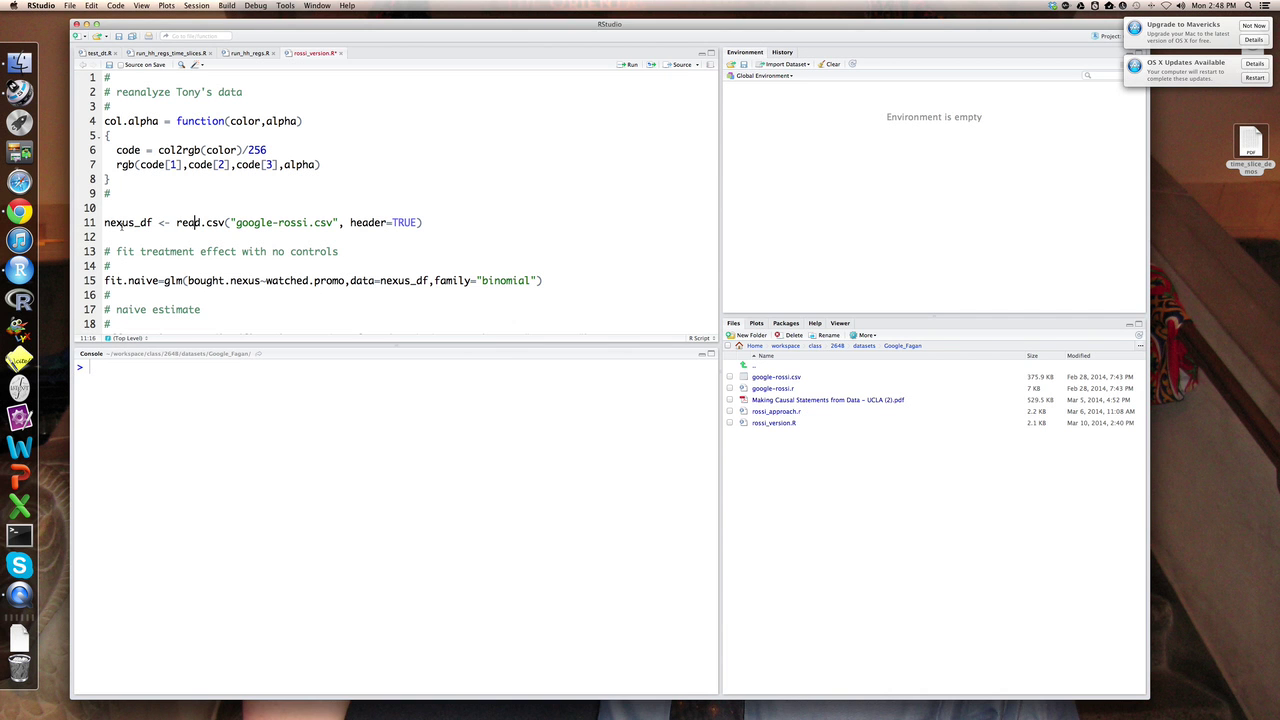
pyautogui.moveTo(104, 222); pyautogui.dragTo(448, 224)
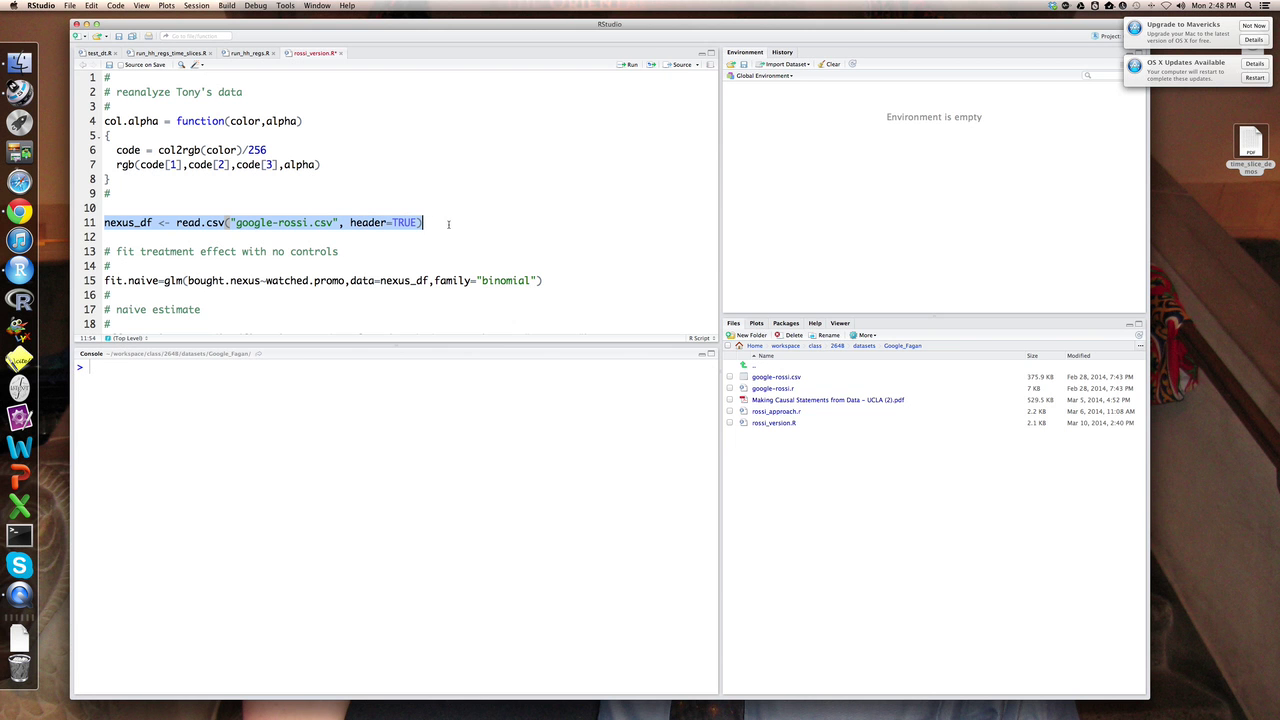
pyautogui.click(630, 64)
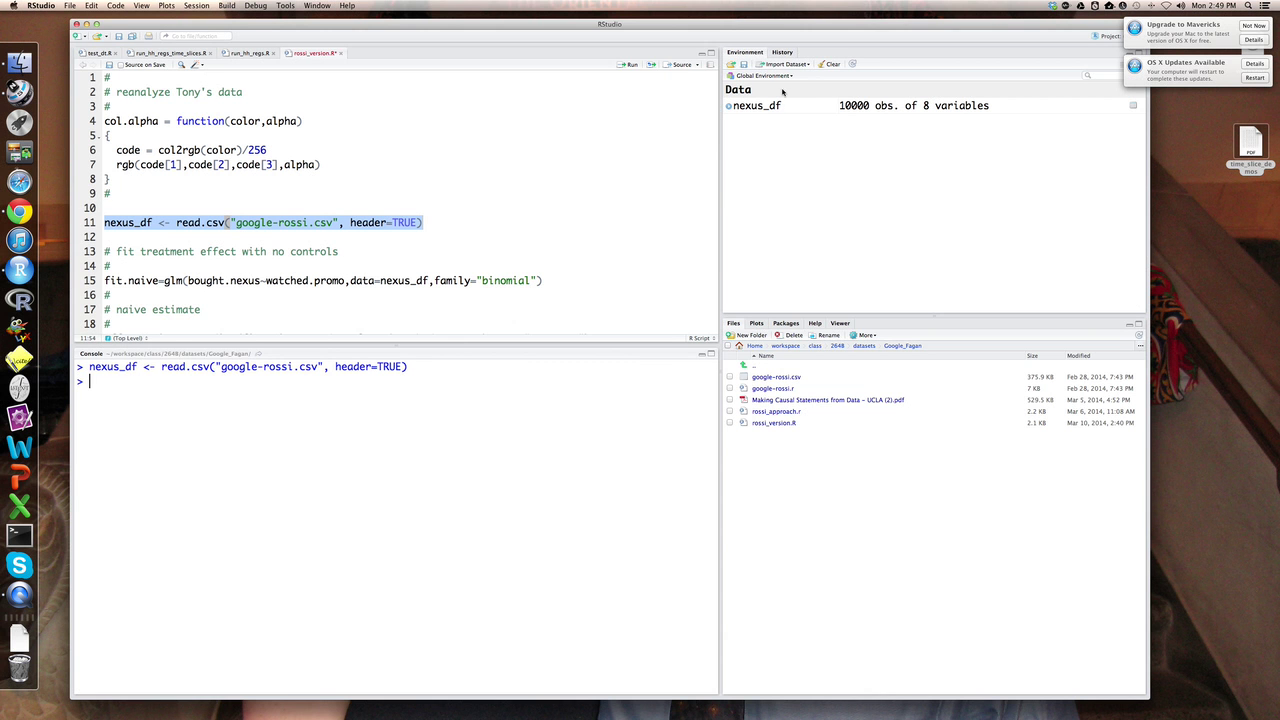
pyautogui.click(729, 106)
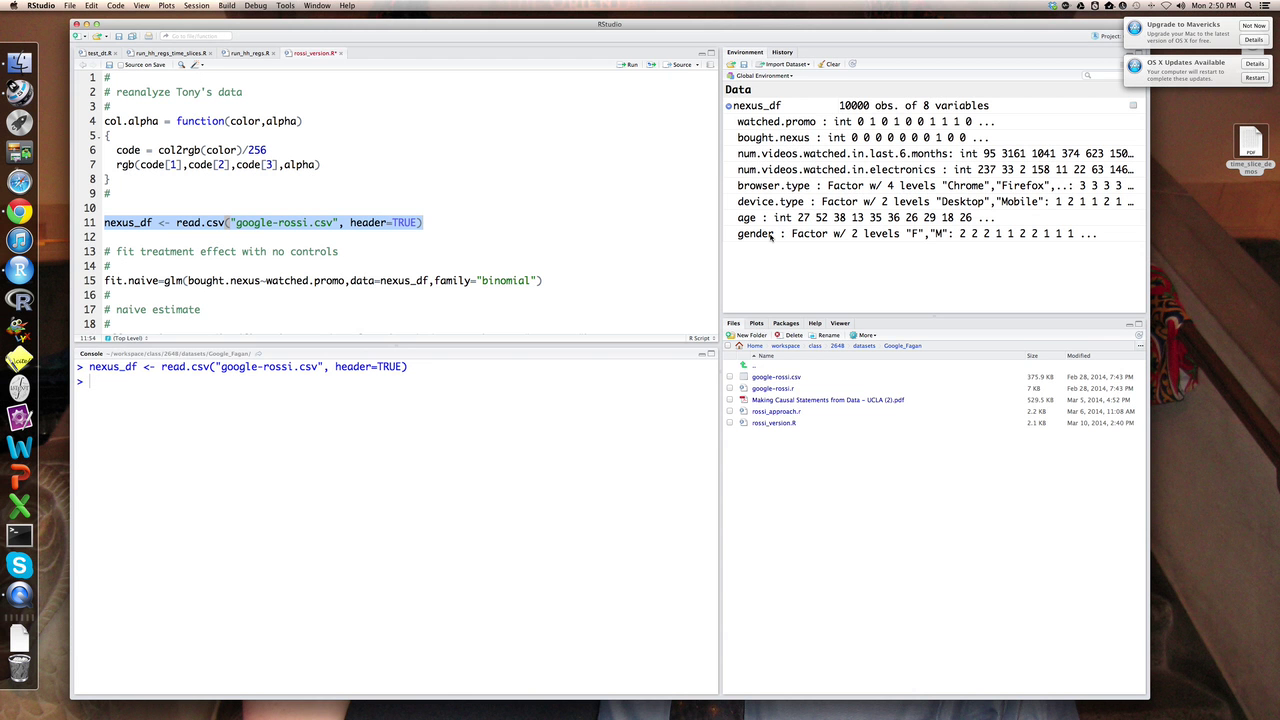
# - Run the fit.naive binomial regression of bought.nexus on watched.promo, print its summary, and inspect the watched.promo coefficient
pyautogui.click(232, 281)
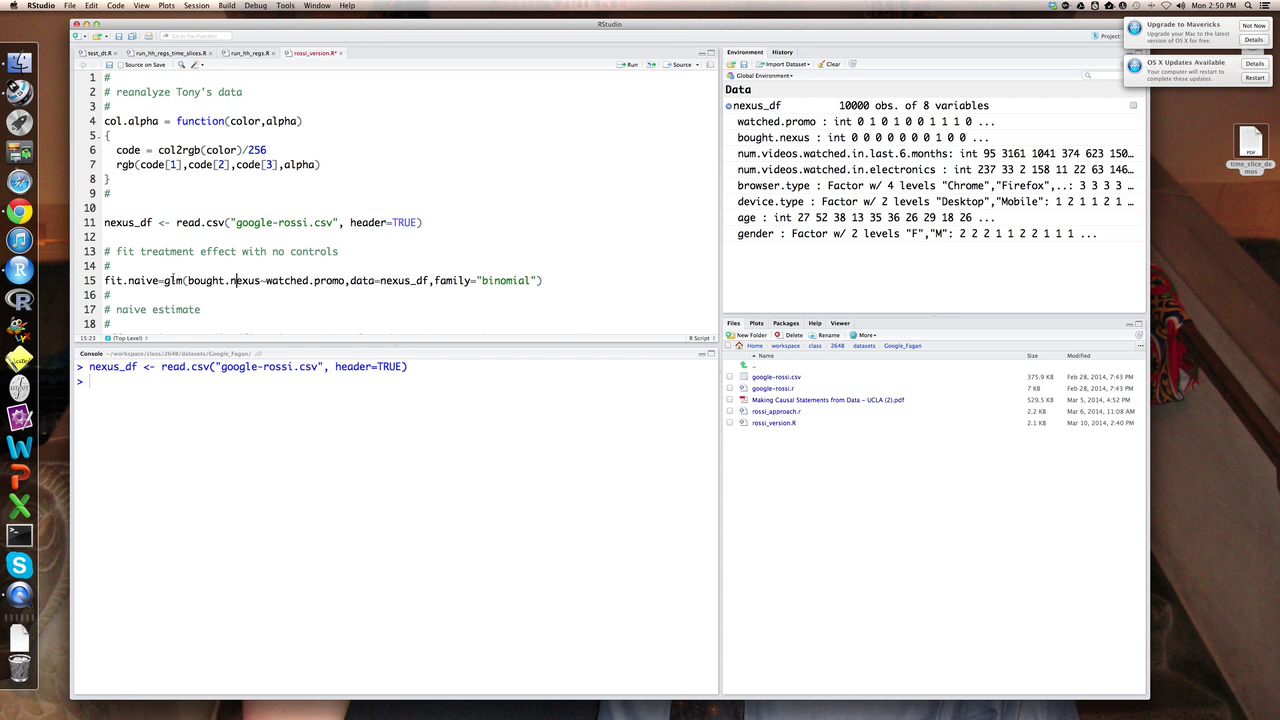
pyautogui.moveTo(105, 280); pyautogui.dragTo(588, 281)
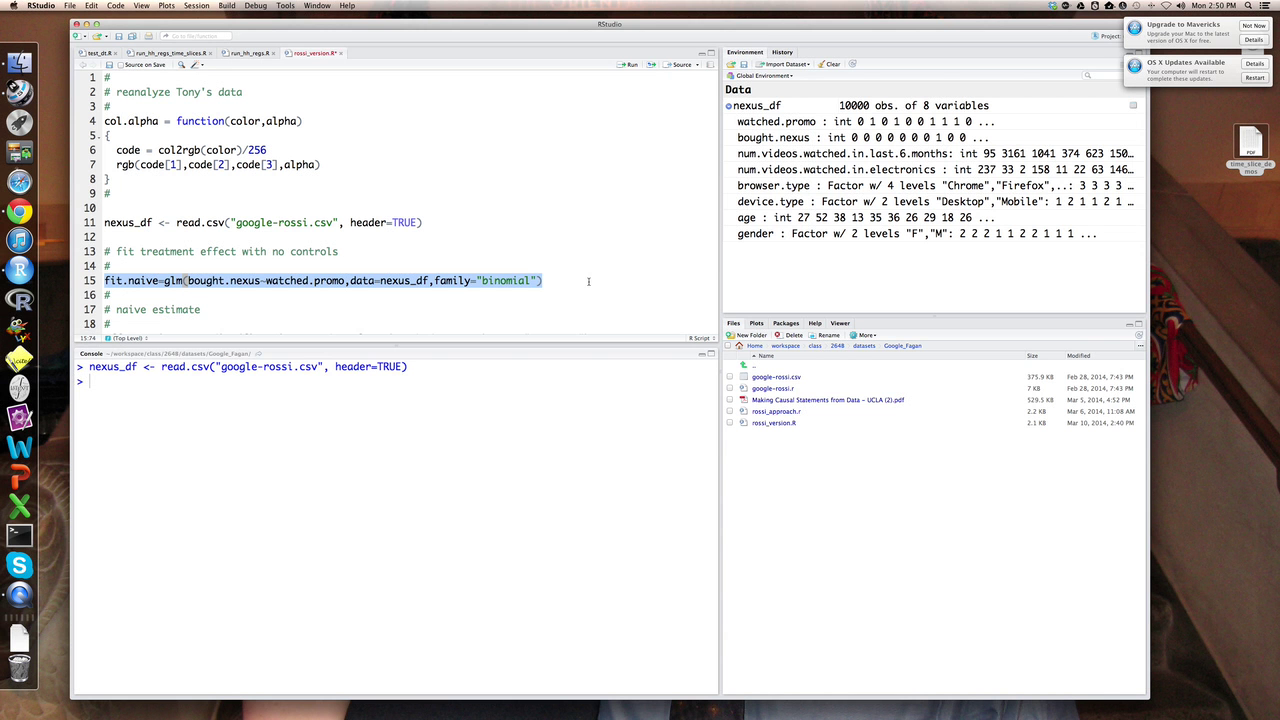
pyautogui.click(632, 66)
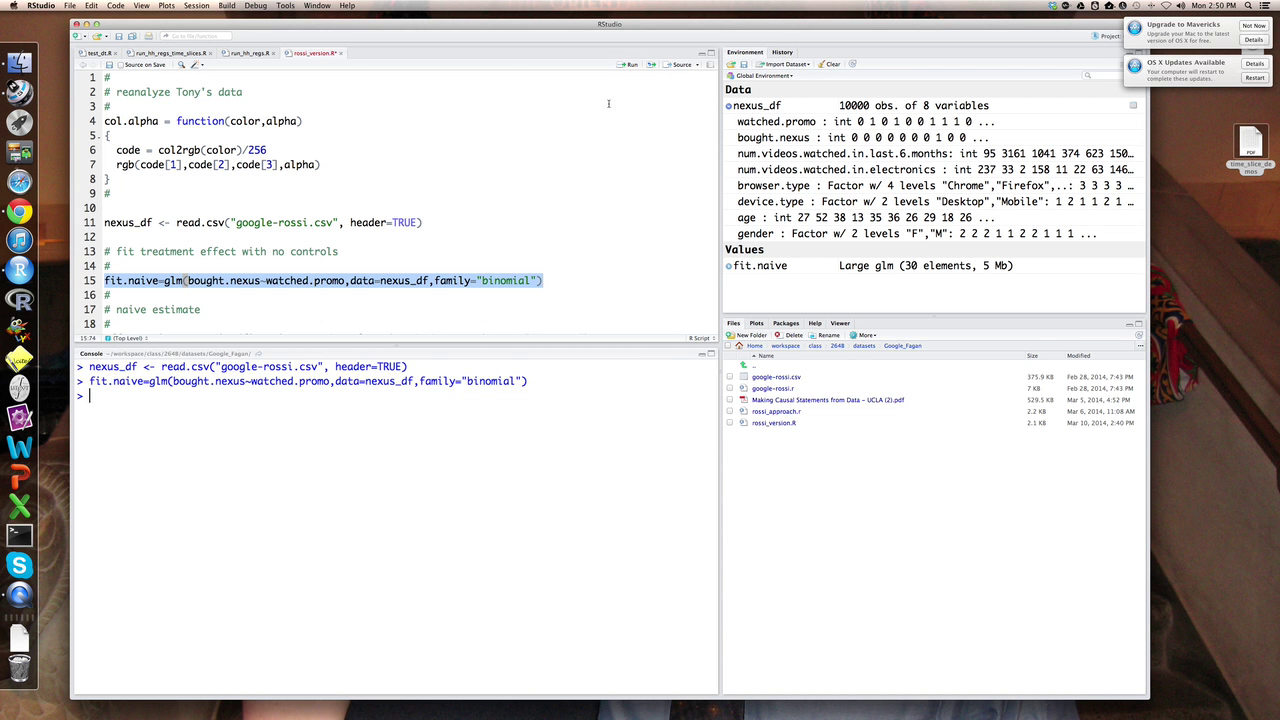
pyautogui.write('summary(fit.naive')
pyautogui.press('Return')
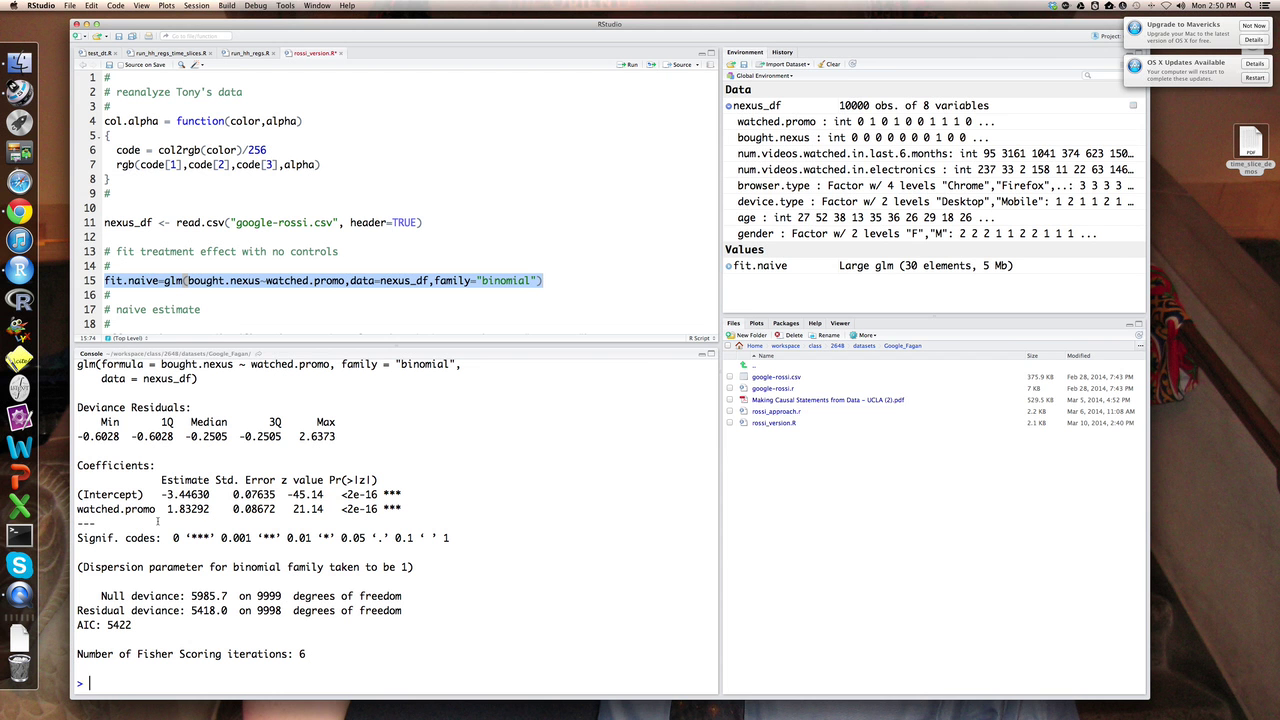
pyautogui.moveTo(168, 508); pyautogui.dragTo(279, 510)
# - Run the two-line effect_naive calculation from the script and print the value of effect_naive
pyautogui.click(256, 316)
pyautogui.scroll(-2, 256, 316)
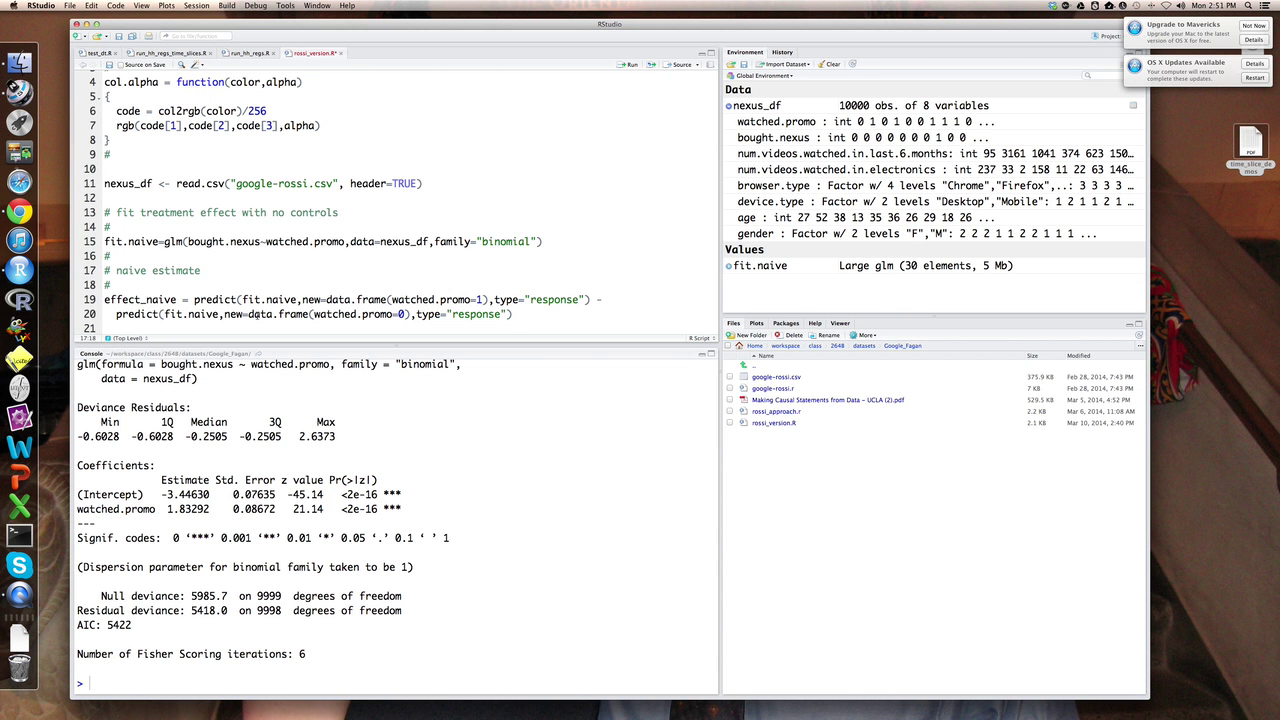
pyautogui.moveTo(104, 299); pyautogui.dragTo(531, 314)
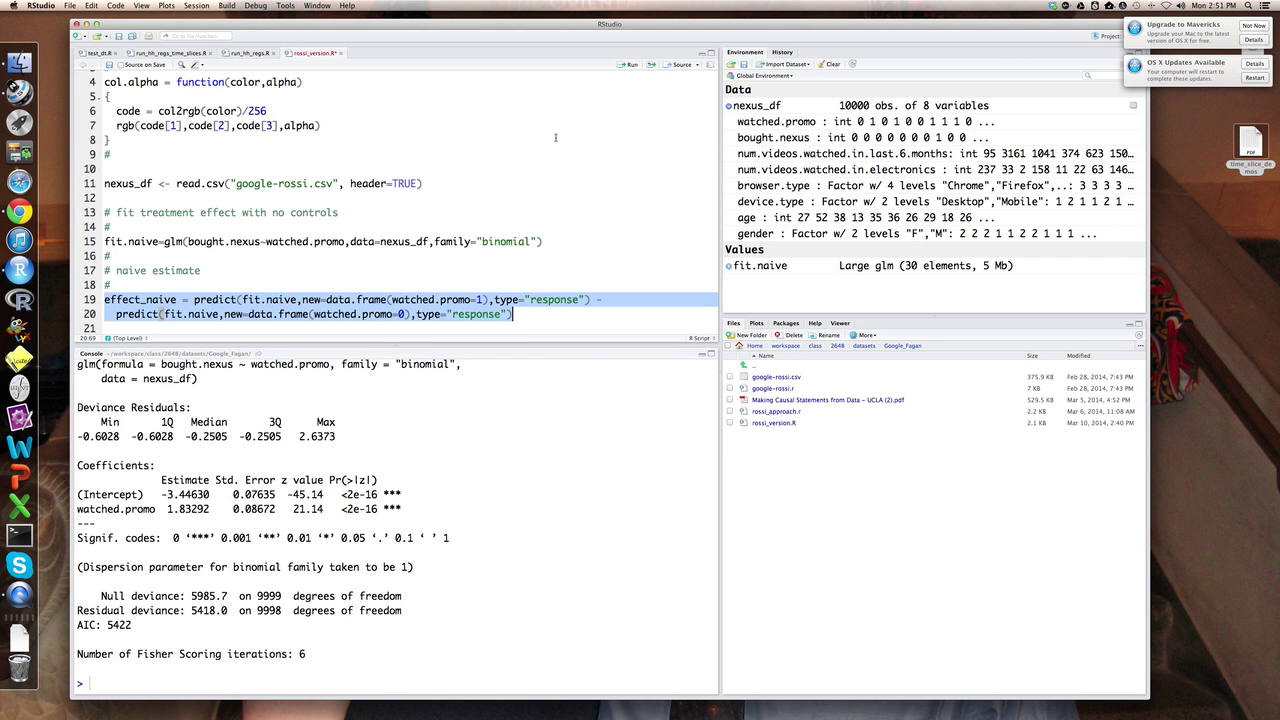
pyautogui.click(633, 65)
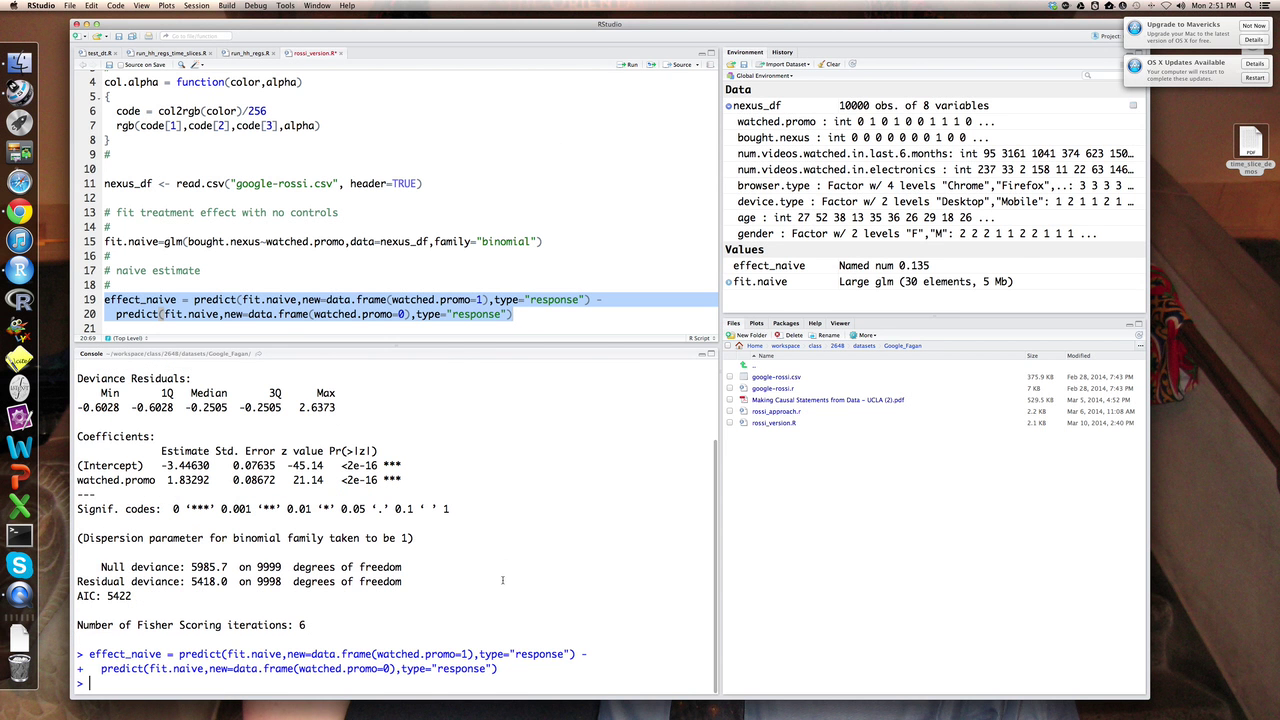
pyautogui.write('ef')
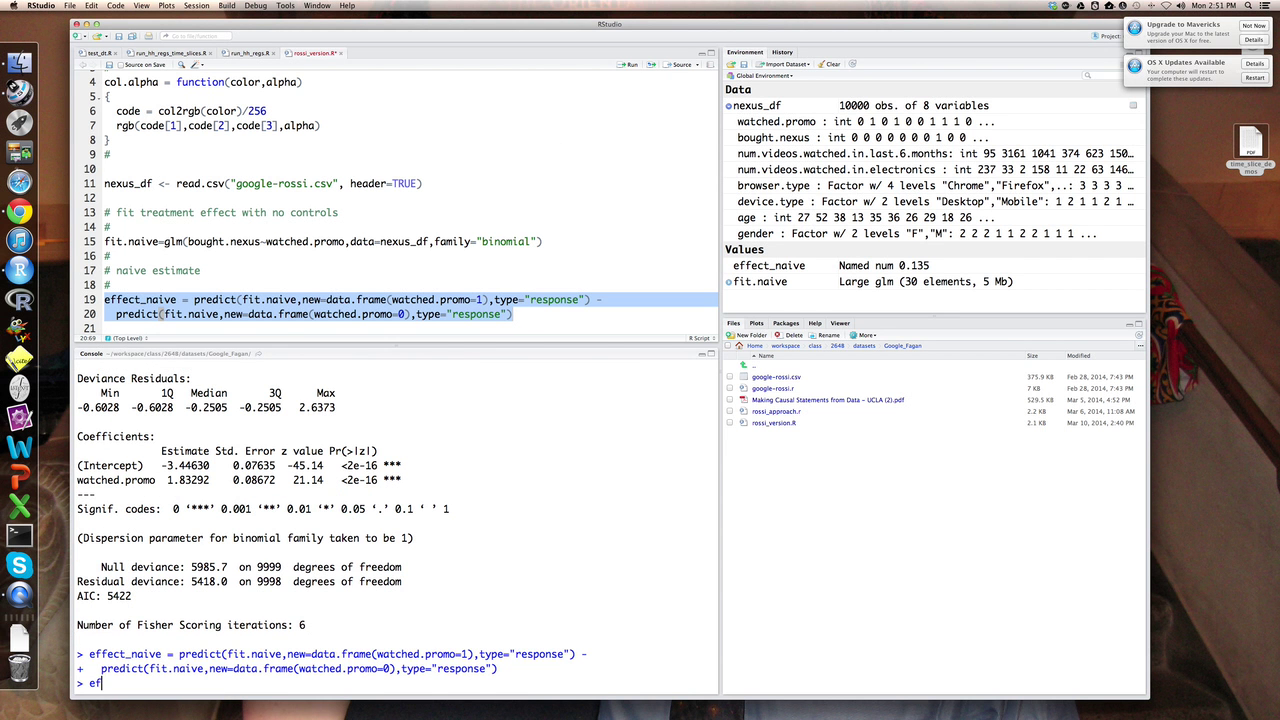
pyautogui.write('fect_naive')
pyautogui.press('Return')
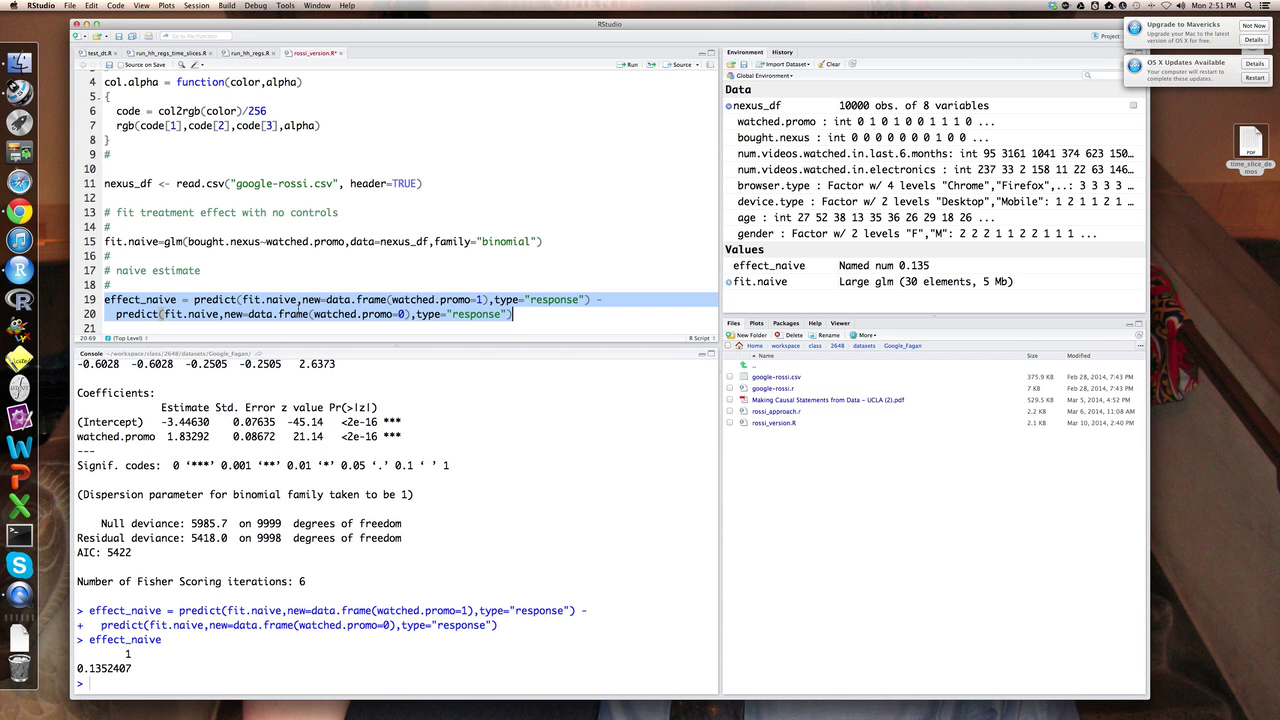
# - Run the prop.fit and prop.out lines to fit the logit propensity score model for watched.promo without bought.nexus
pyautogui.click(297, 287)
pyautogui.scroll(-5, 296, 295)
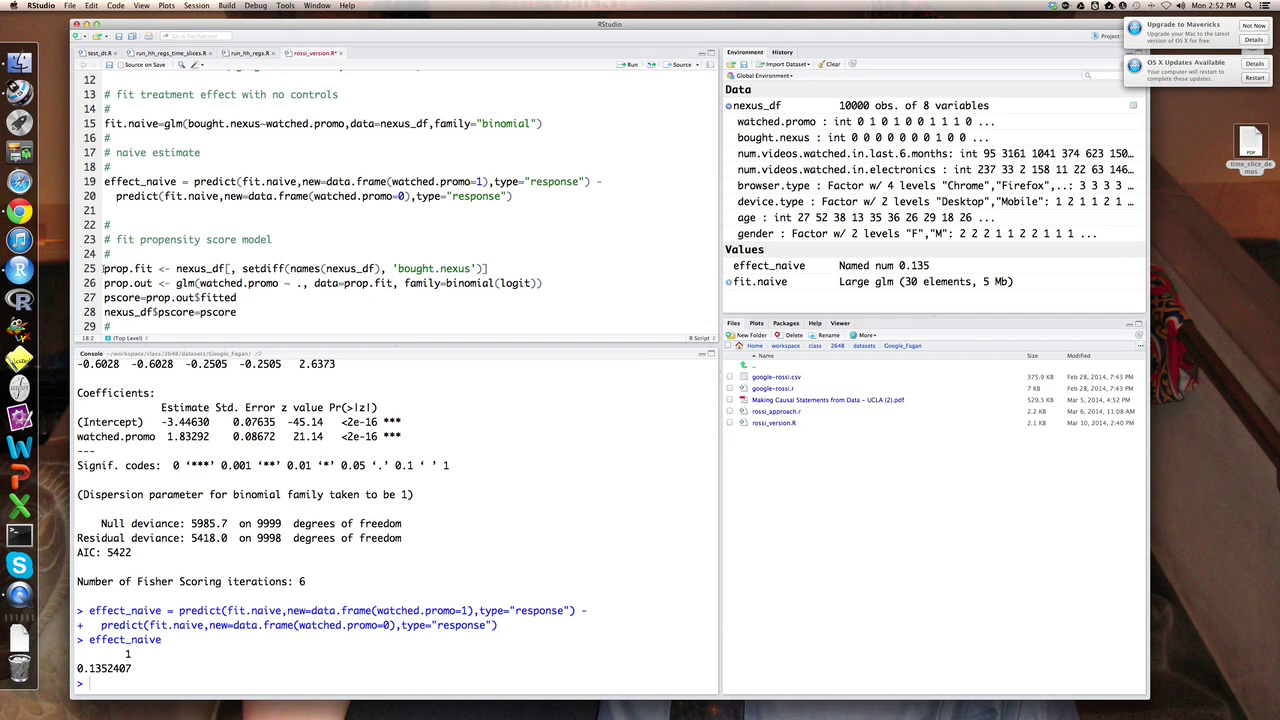
pyautogui.moveTo(105, 268); pyautogui.dragTo(639, 283)
pyautogui.click(631, 66)
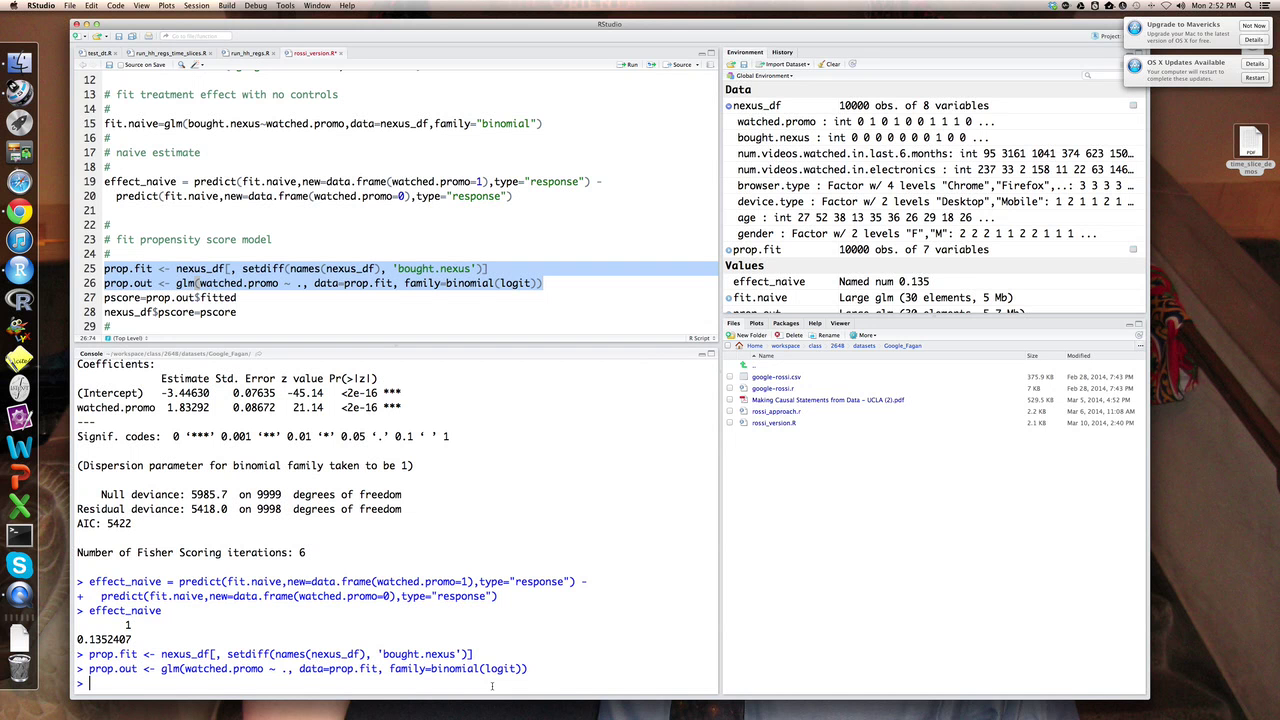
# - Print the summary of prop.out and examine its formula and the estimates for electronics videos watched and age
pyautogui.write('summary(pop')
pyautogui.press('BackSpace')
pyautogui.press('BackSpace')
pyautogui.write('rop.out')
pyautogui.press('Return')
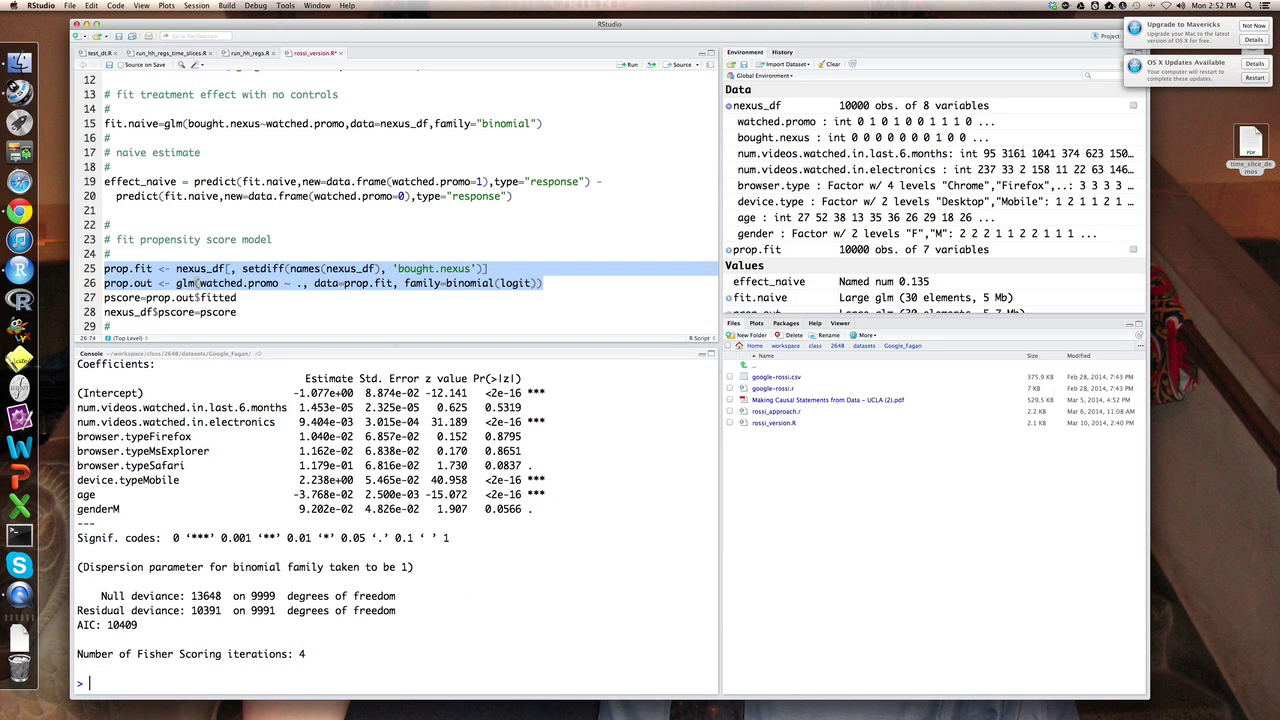
pyautogui.scroll(3, 505, 639)
pyautogui.scroll(1, 505, 639)
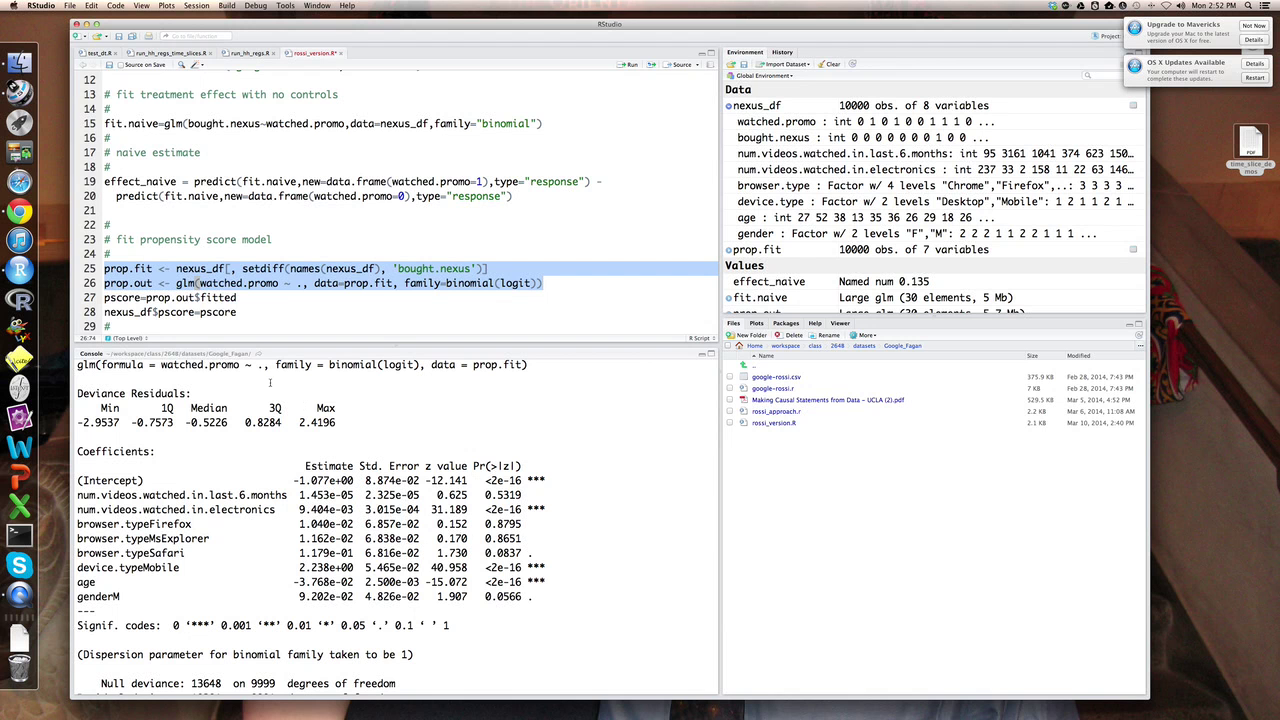
pyautogui.moveTo(162, 364); pyautogui.dragTo(242, 365)
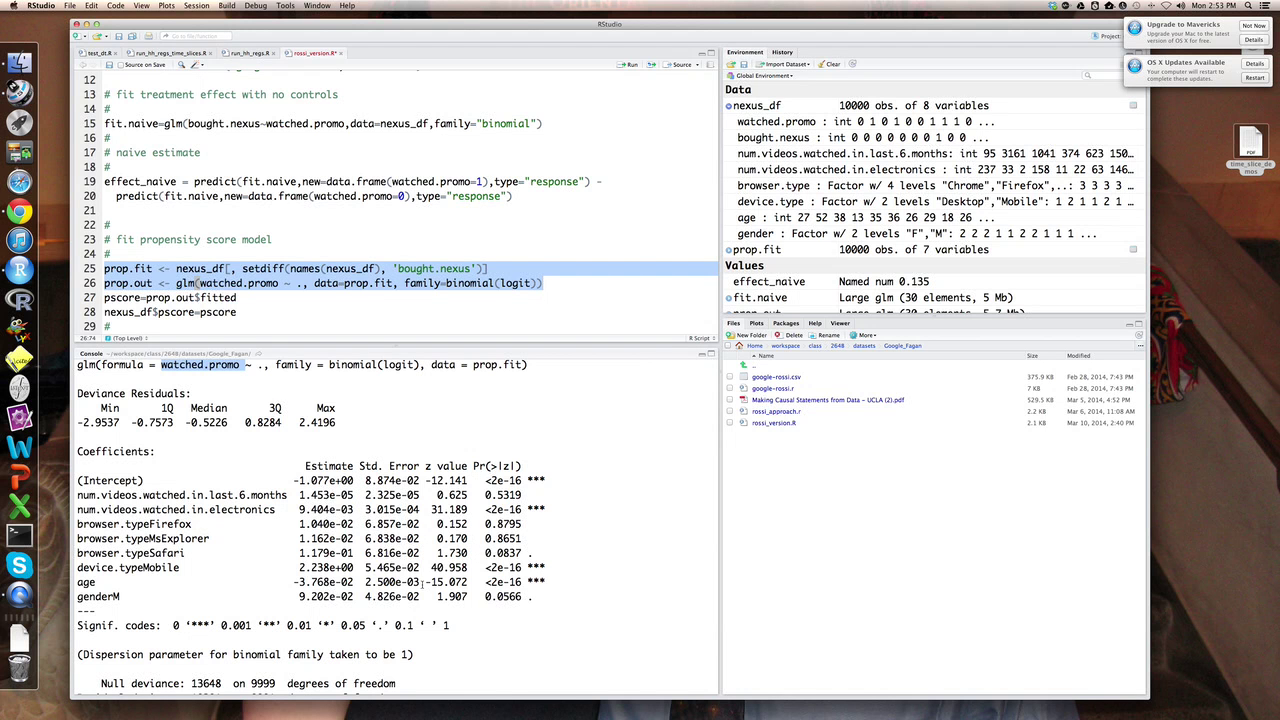
pyautogui.moveTo(298, 509); pyautogui.dragTo(358, 509)
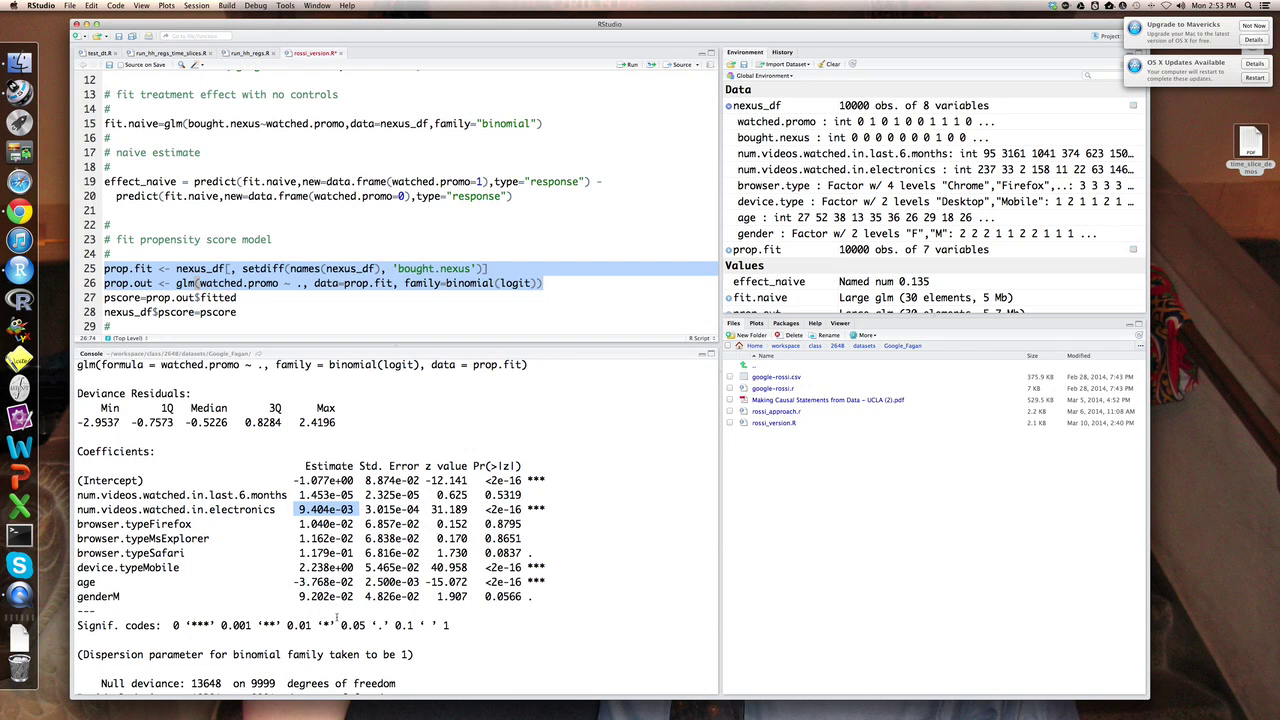
pyautogui.moveTo(294, 581); pyautogui.dragTo(357, 581)
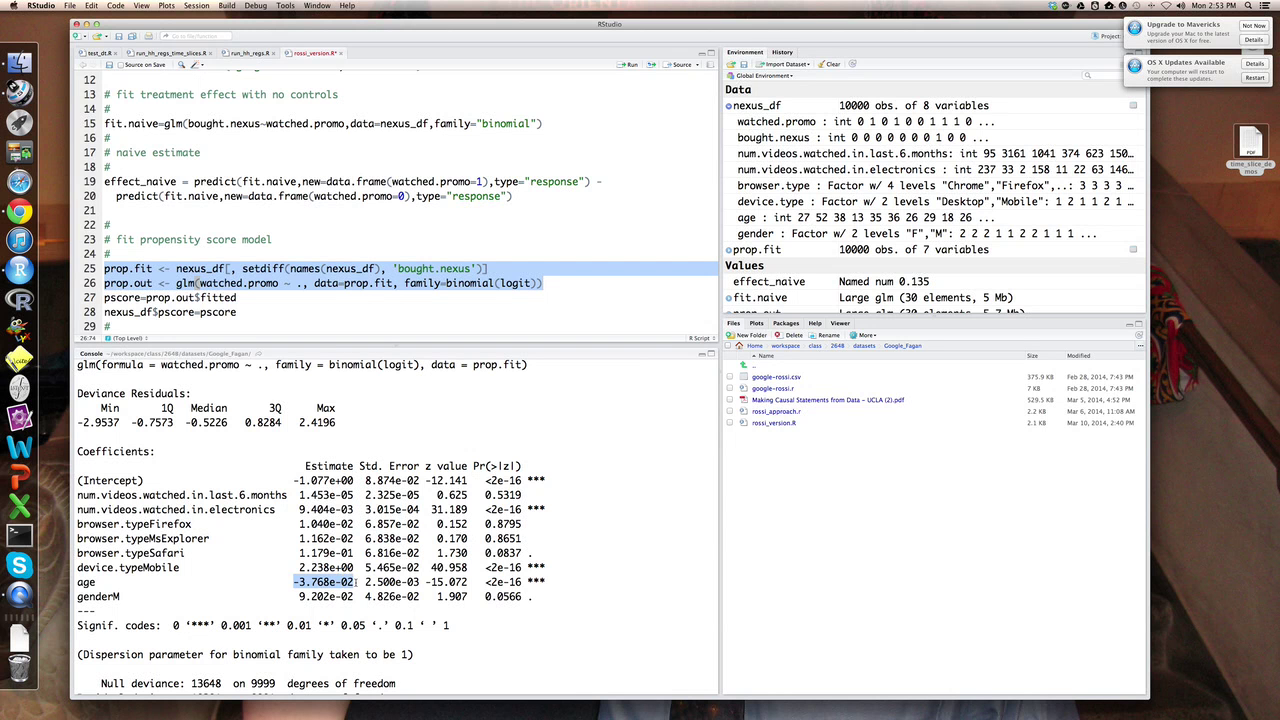
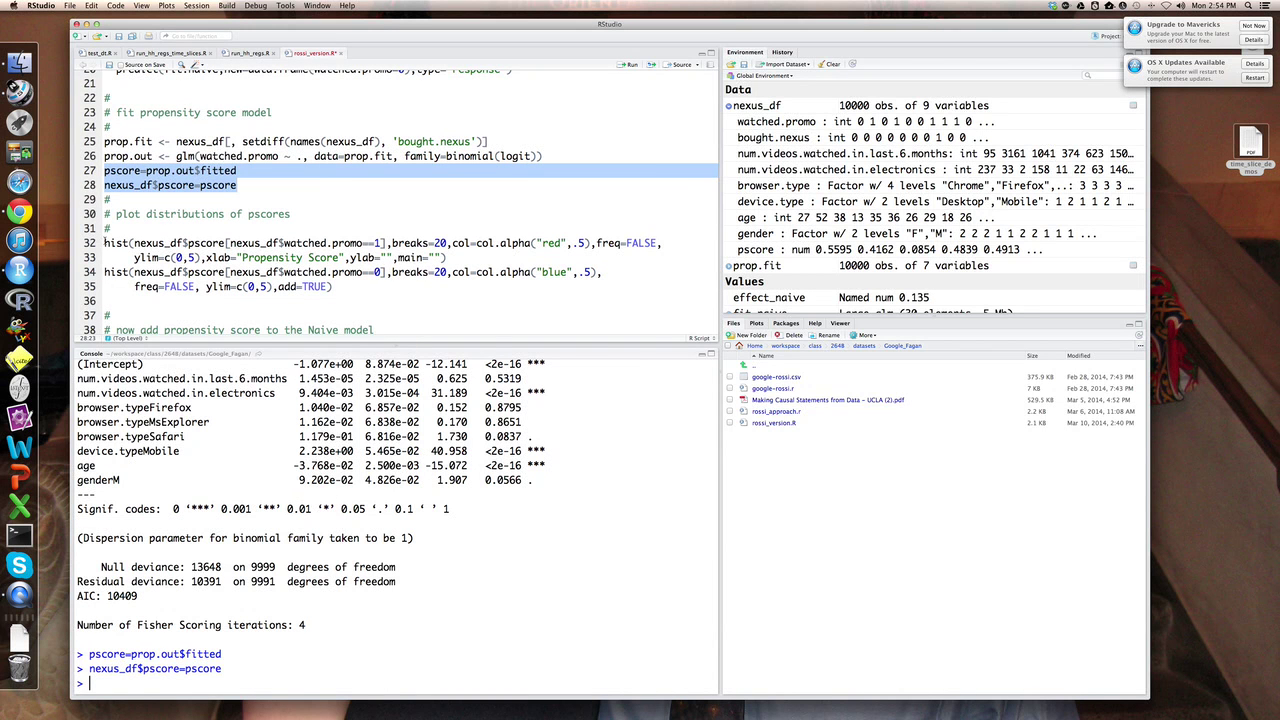
# - Try to plot the red and blue propensity score histograms for the two watched.promo groups
pyautogui.moveTo(102, 243); pyautogui.dragTo(420, 300)
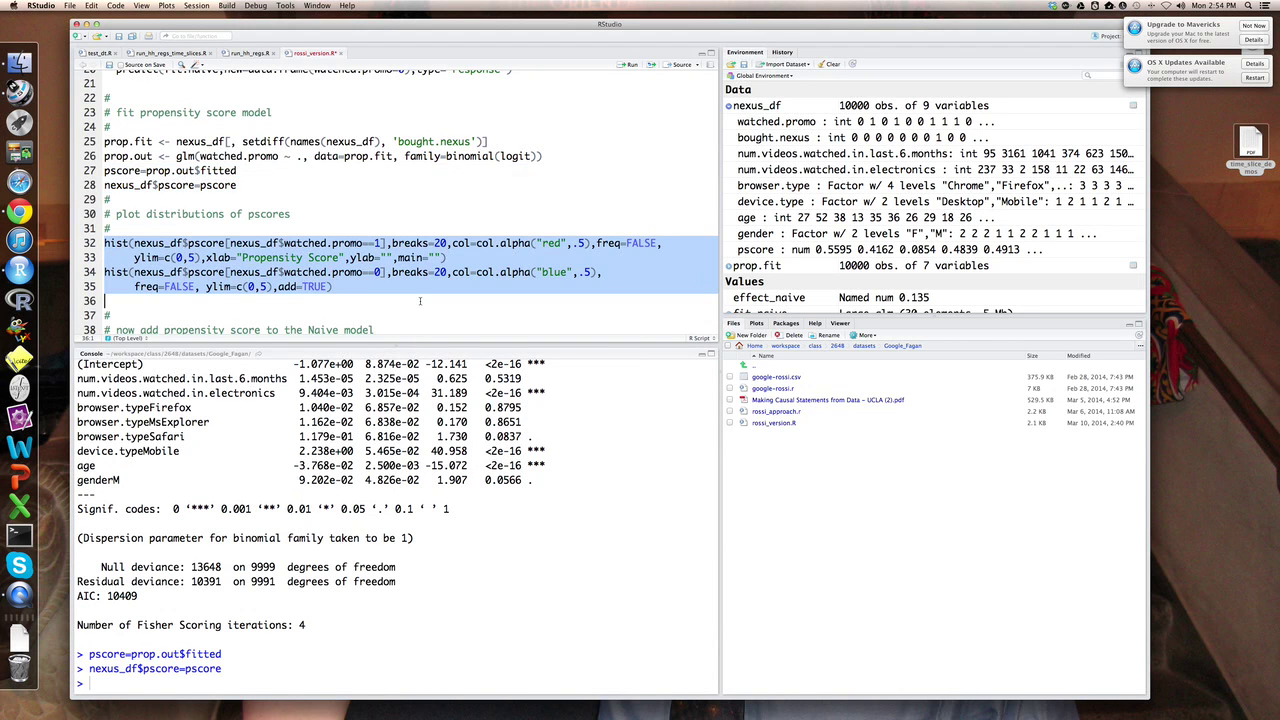
pyautogui.click(632, 65)
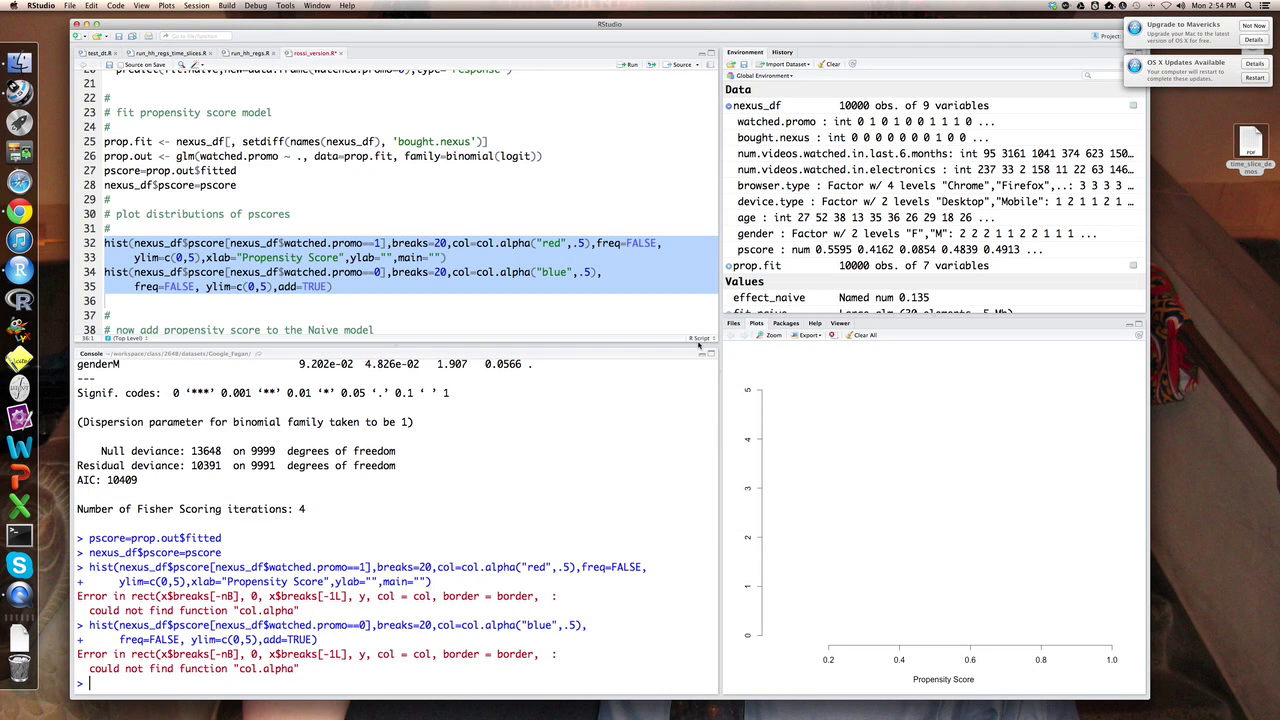
# - Define the col.alpha colour transparency function by running its definition at the start of the script
pyautogui.scroll(6, 420, 215)
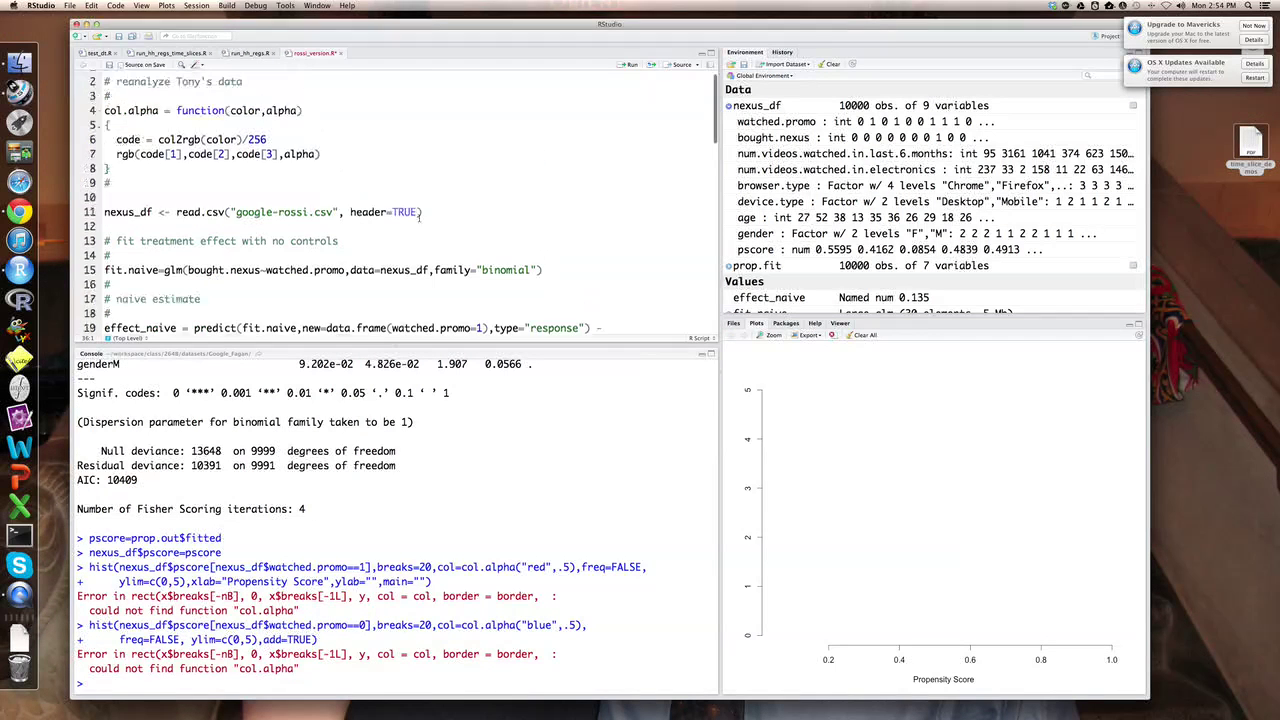
pyautogui.scroll(1, 420, 218)
pyautogui.moveTo(104, 121); pyautogui.dragTo(128, 181)
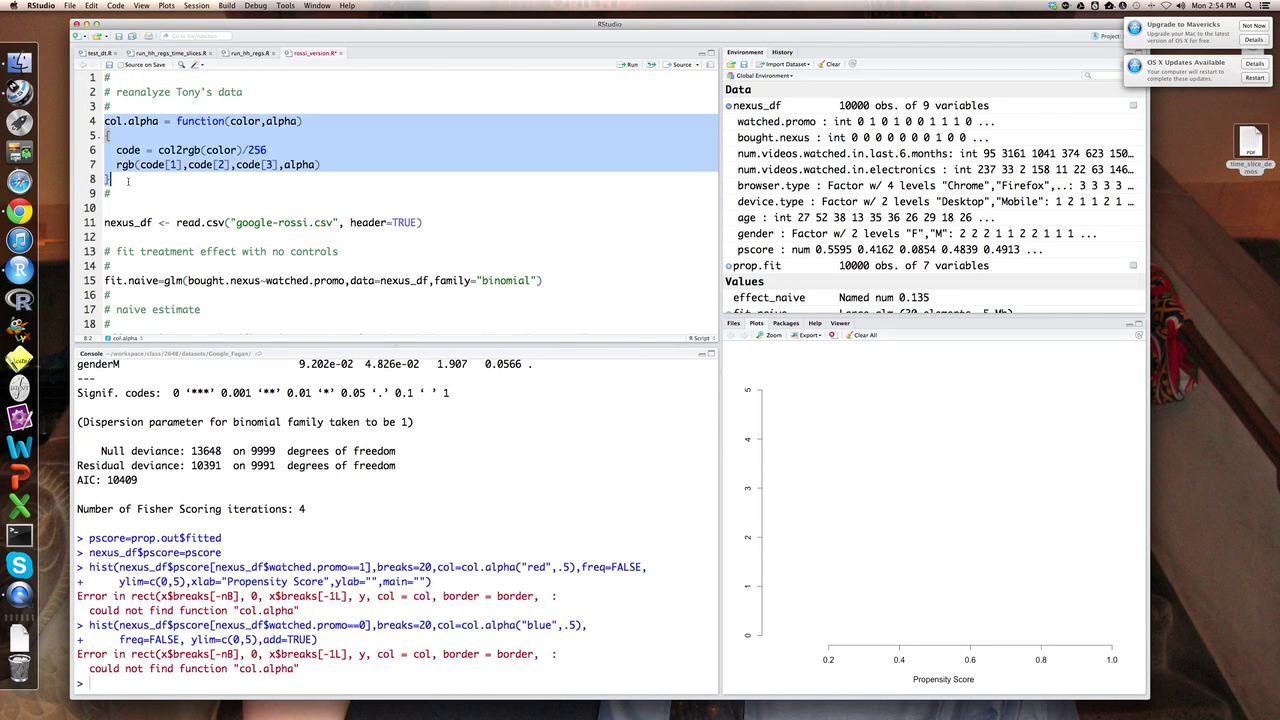
pyautogui.click(628, 64)
# - Rerun both hist commands to overlay the propensity score distributions of watched.promo 1 in red and 0 in blue
pyautogui.scroll(-5, 533, 172)
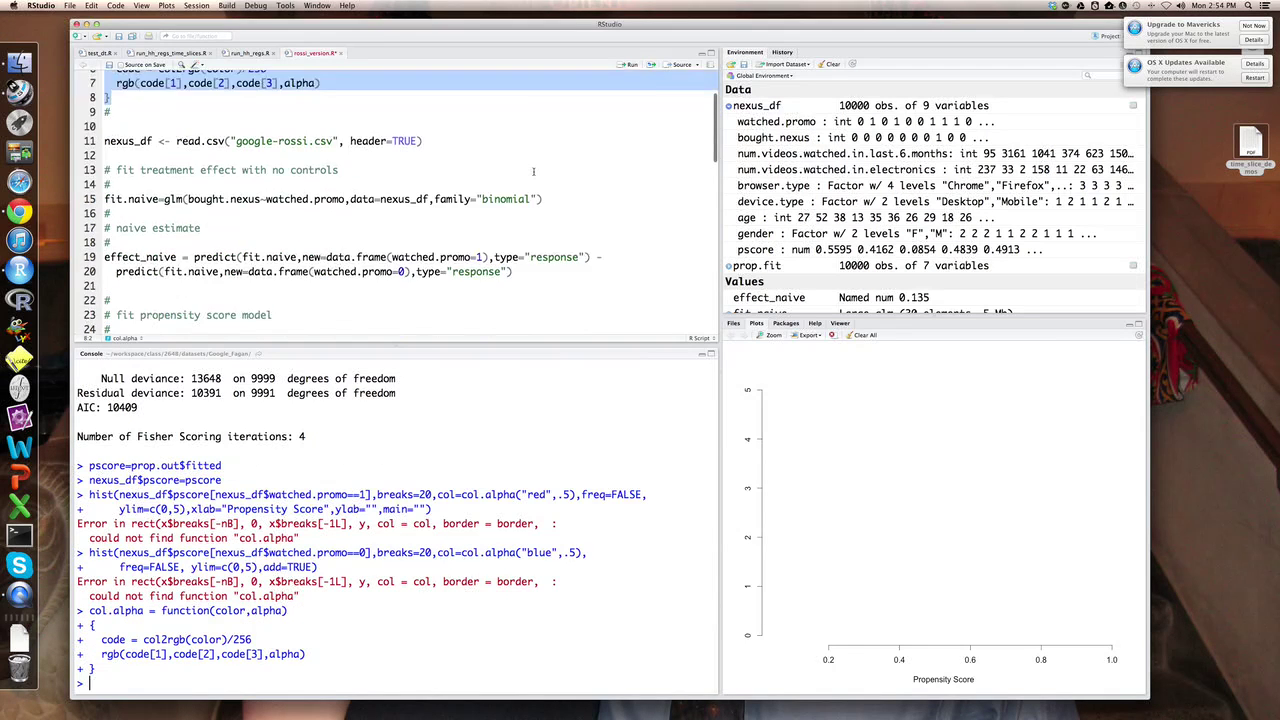
pyautogui.scroll(-5, 533, 172)
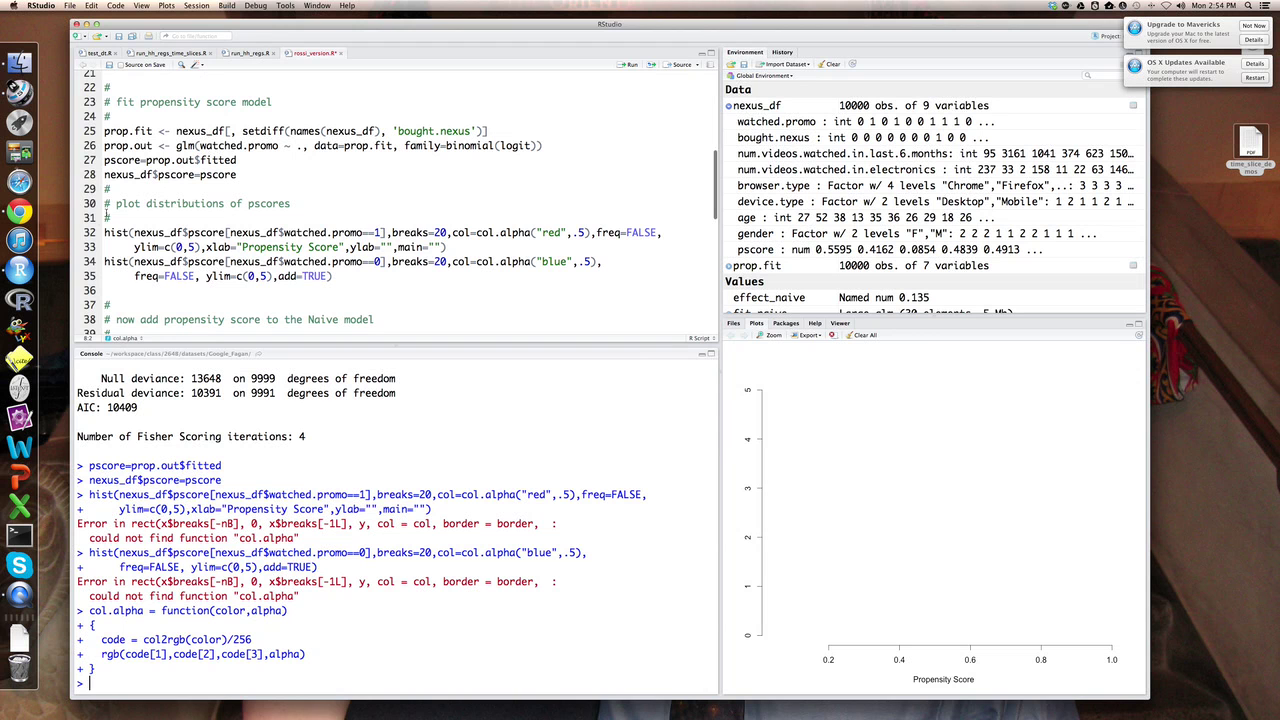
pyautogui.moveTo(104, 232); pyautogui.dragTo(332, 276)
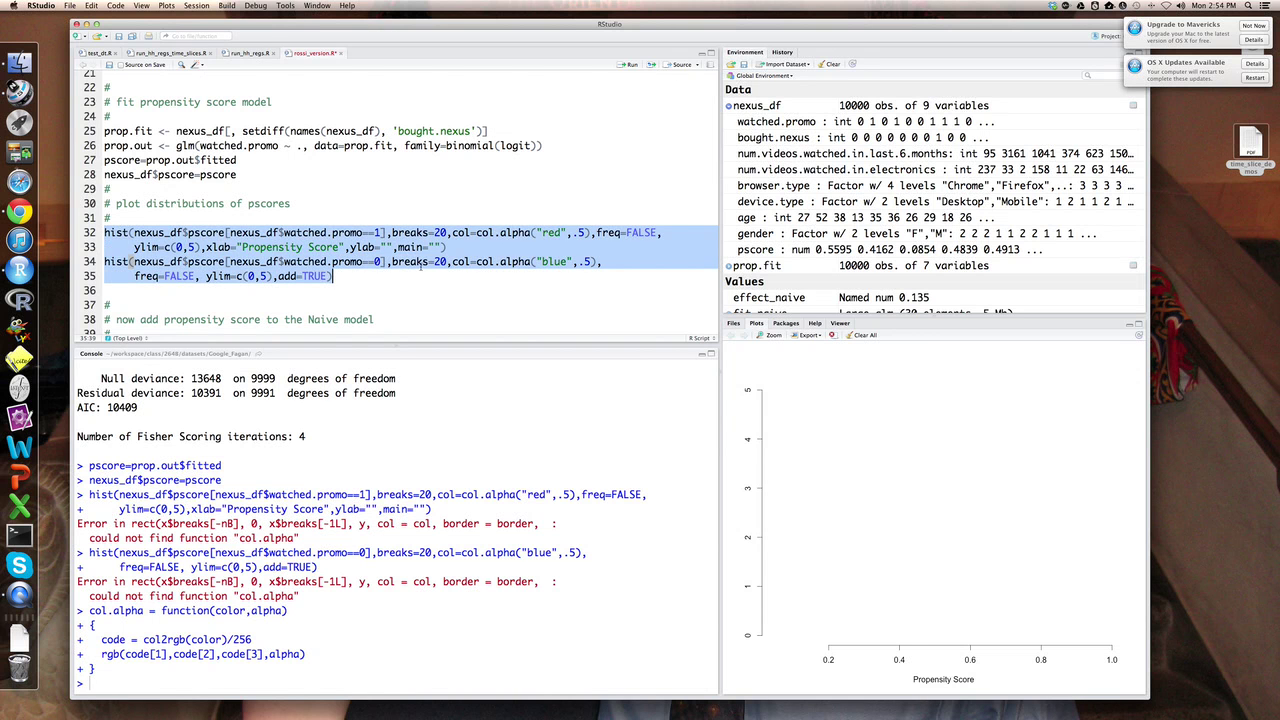
pyautogui.click(629, 66)
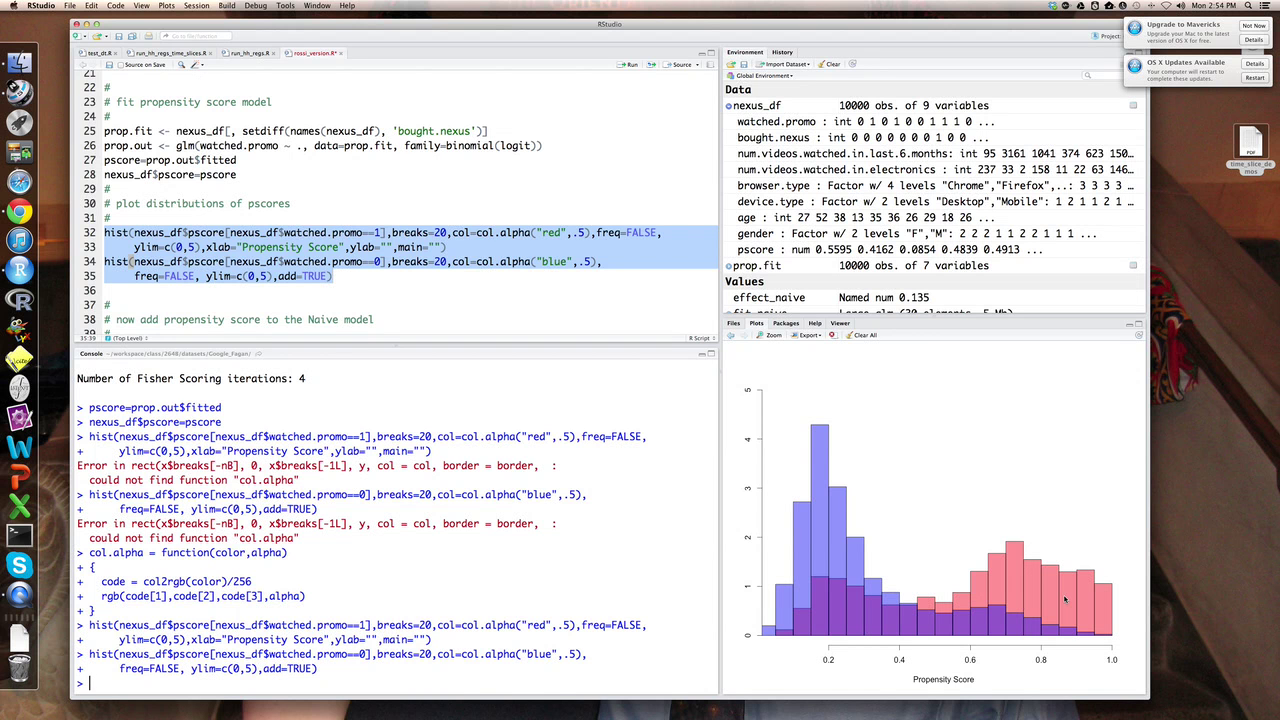
# - Run the fit.pscore binomial regression of bought.nexus on watched.promo plus pscore and print its summary
pyautogui.click(523, 306)
pyautogui.scroll(-1, 523, 311)
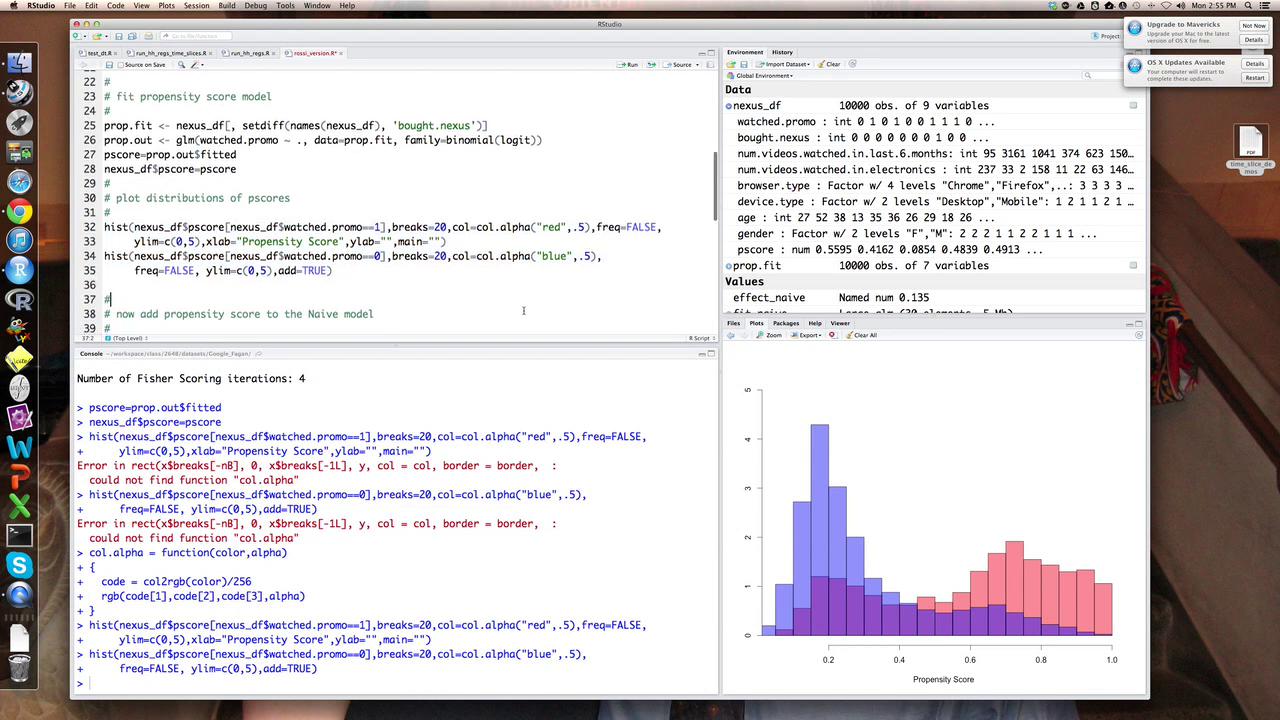
pyautogui.scroll(-5, 523, 311)
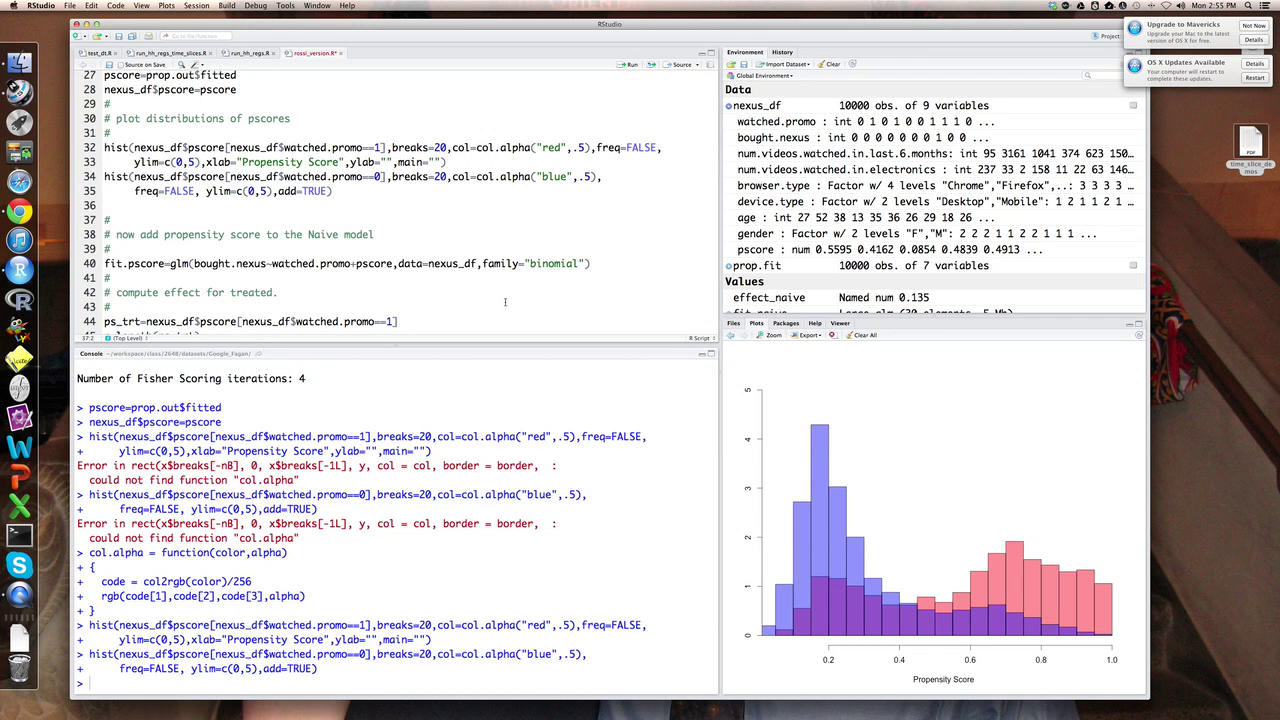
pyautogui.moveTo(194, 263); pyautogui.dragTo(395, 263)
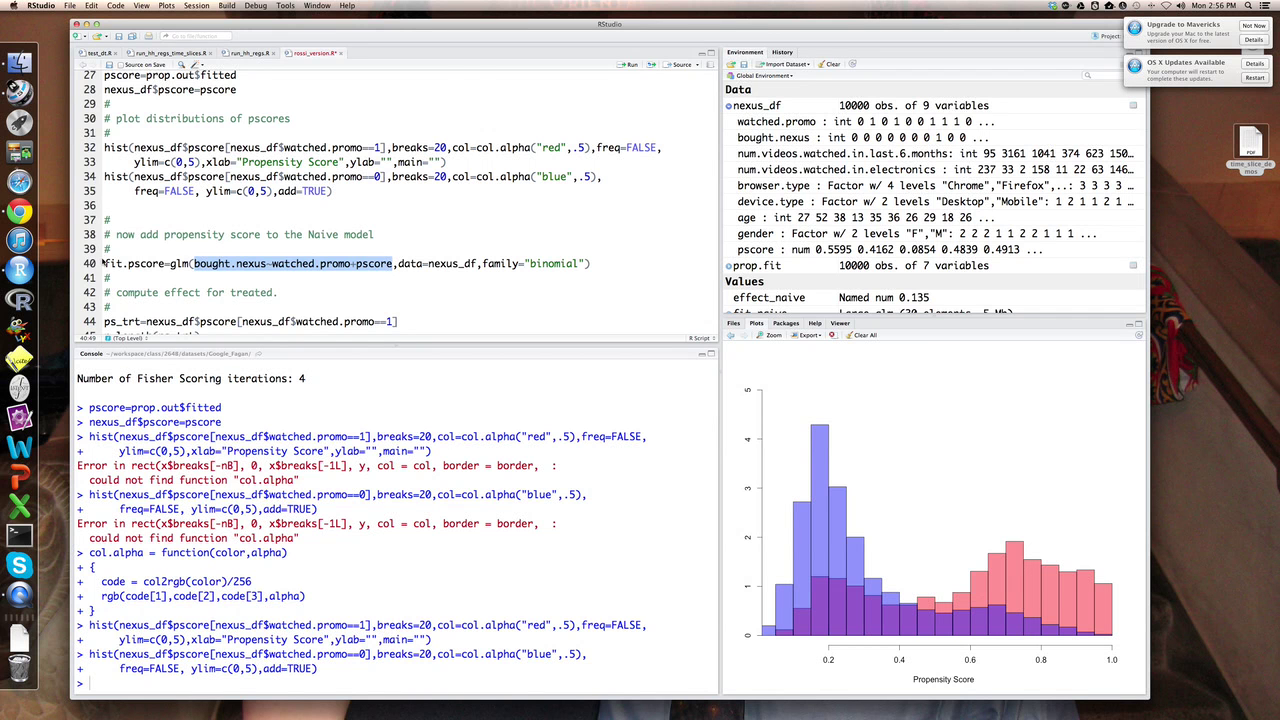
pyautogui.moveTo(103, 263); pyautogui.dragTo(608, 259)
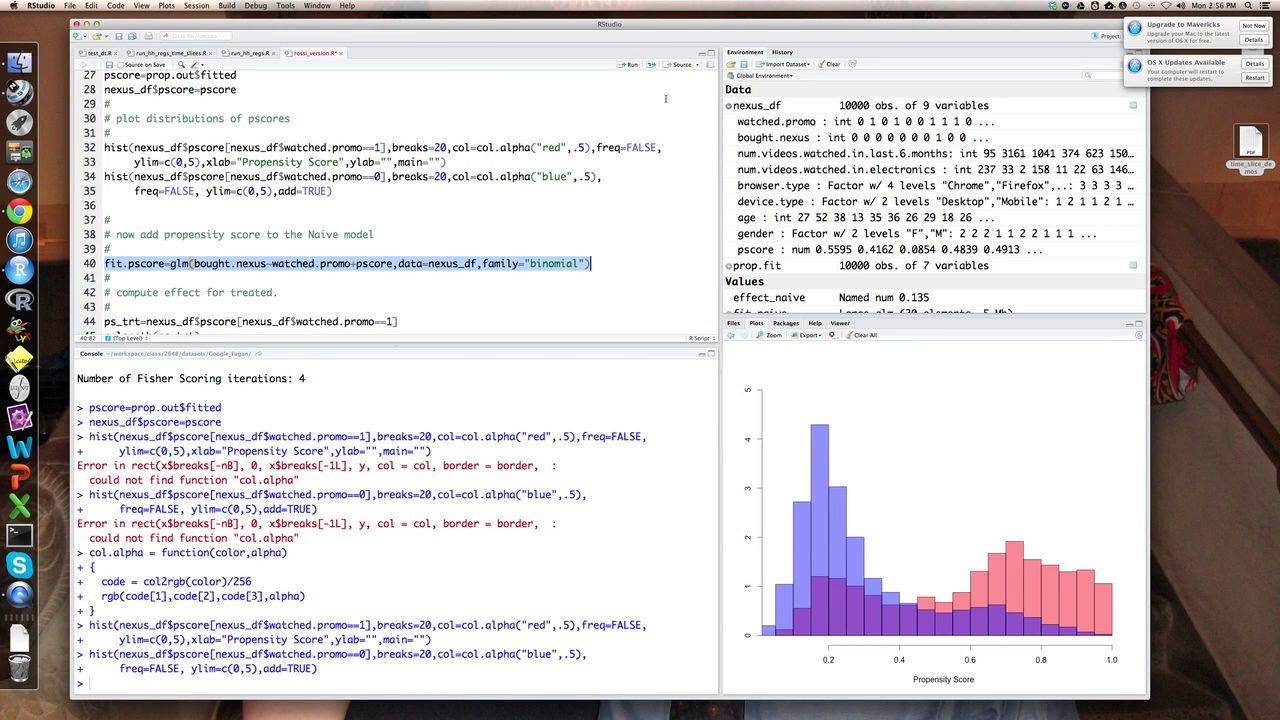
pyautogui.click(627, 66)
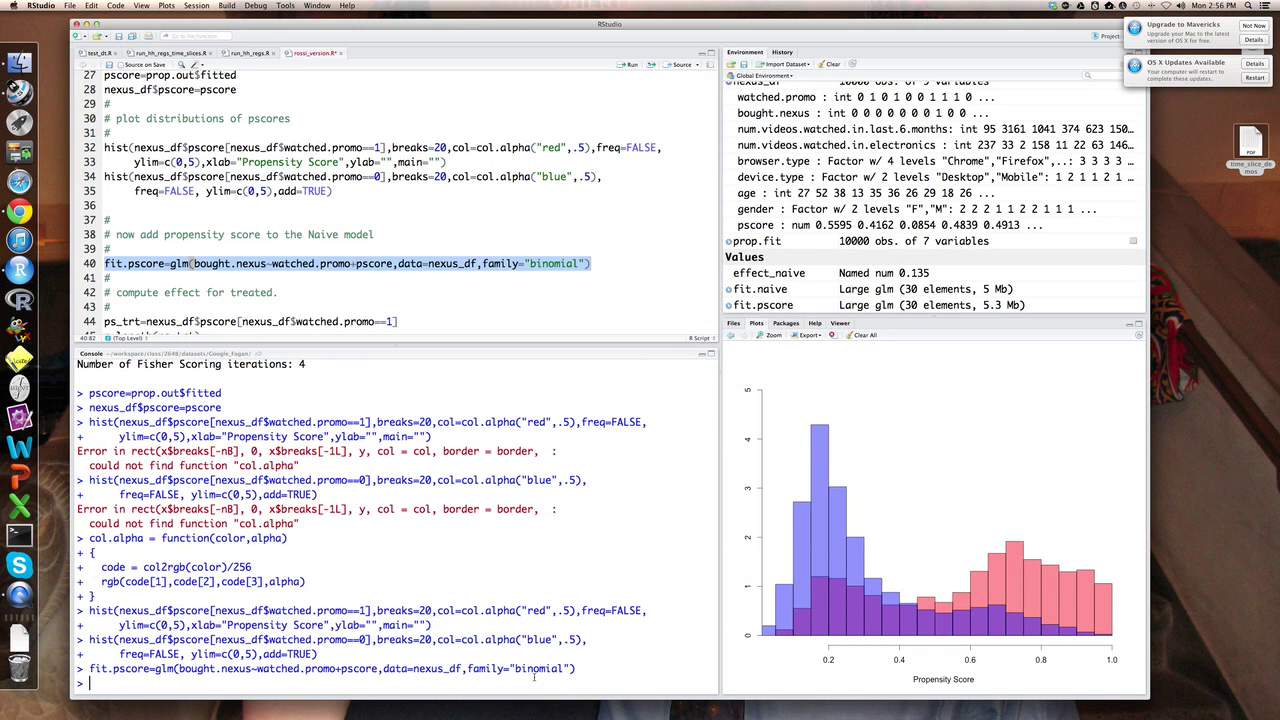
pyautogui.write('summary(fit.pscore')
pyautogui.press('Return')
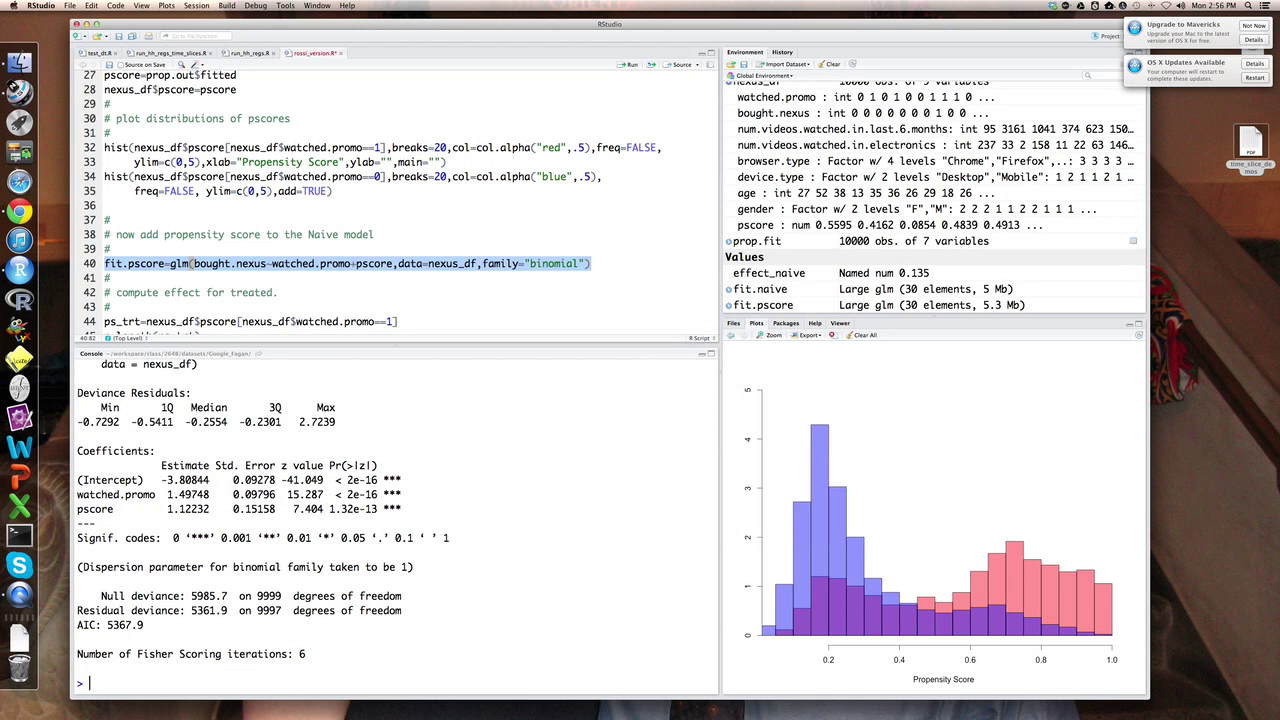
# - Print the summary of fit.naive and enlarge the console to show it together with the fit.pscore summary
pyautogui.write('summary(fit.naive')
pyautogui.press('Return')
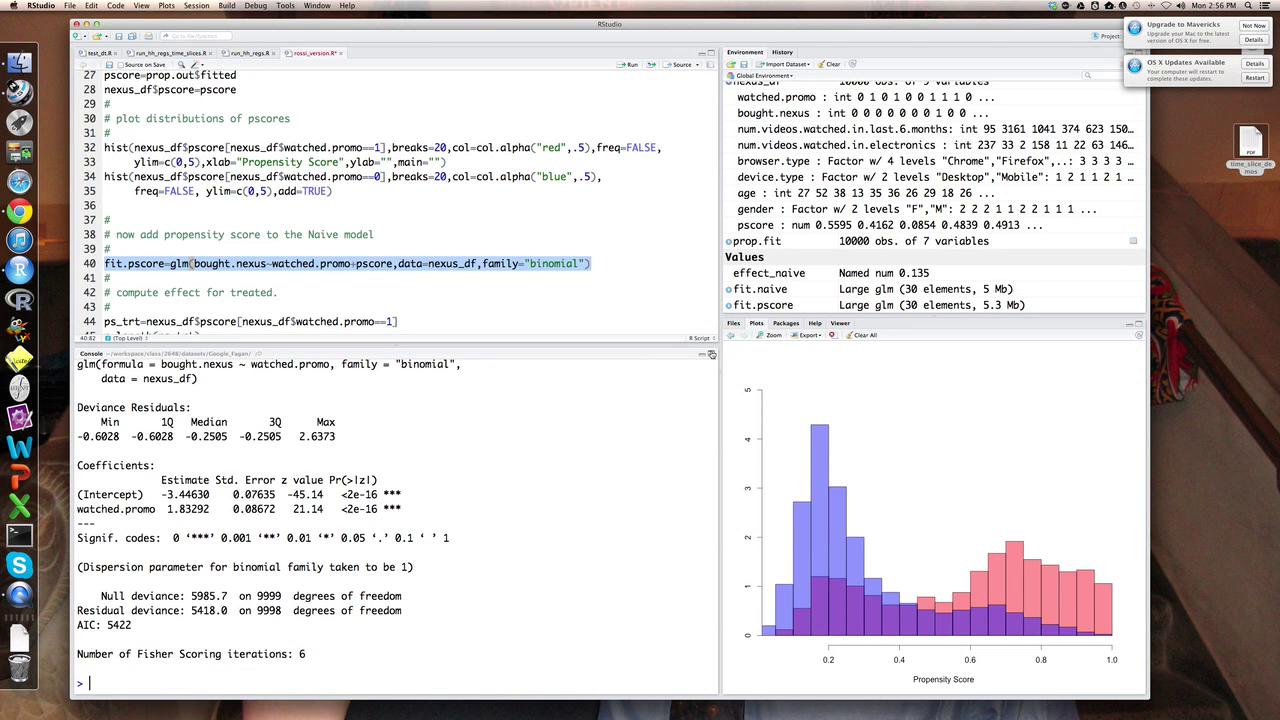
pyautogui.click(704, 353)
pyautogui.scroll(2, 401, 519)
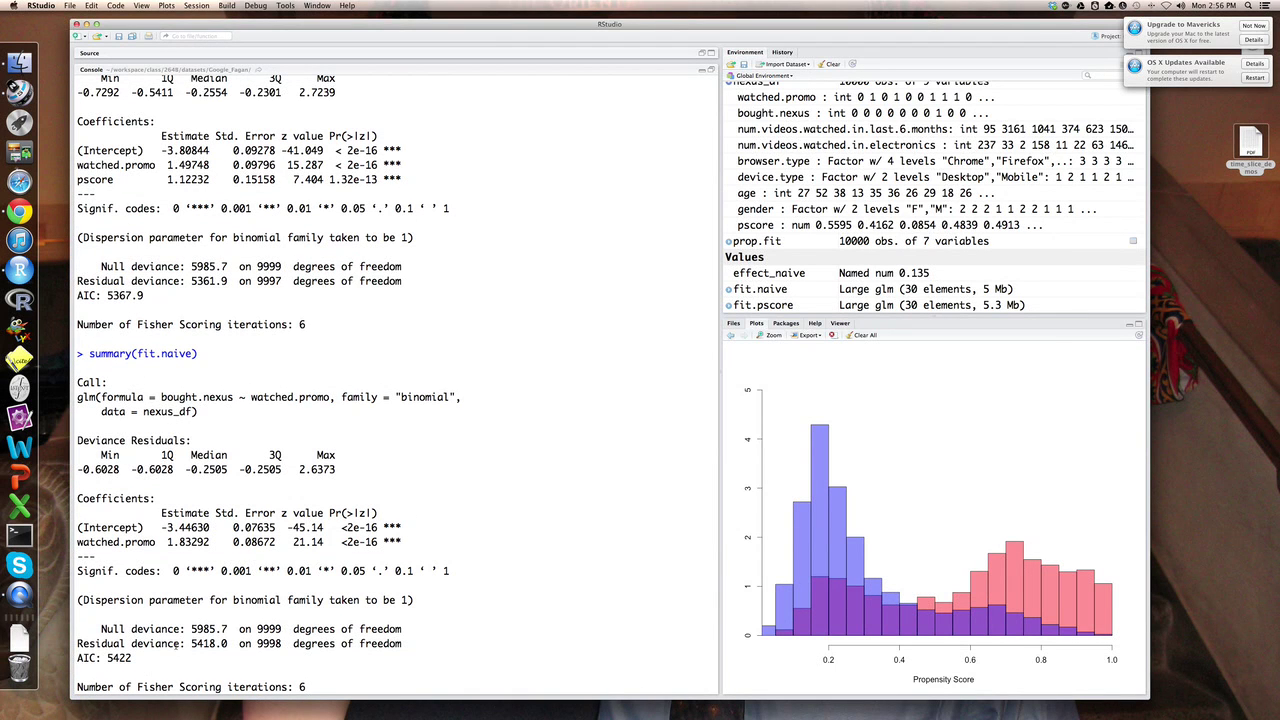
# - Compare the watched.promo coefficients of the naive and propensity score models, and bring the script editor back beside the console
pyautogui.moveTo(166, 541); pyautogui.dragTo(213, 541)
pyautogui.moveTo(166, 164); pyautogui.dragTo(217, 165)
pyautogui.moveTo(163, 180); pyautogui.dragTo(215, 180)
pyautogui.scroll(2, 683, 150)
pyautogui.click(711, 69)
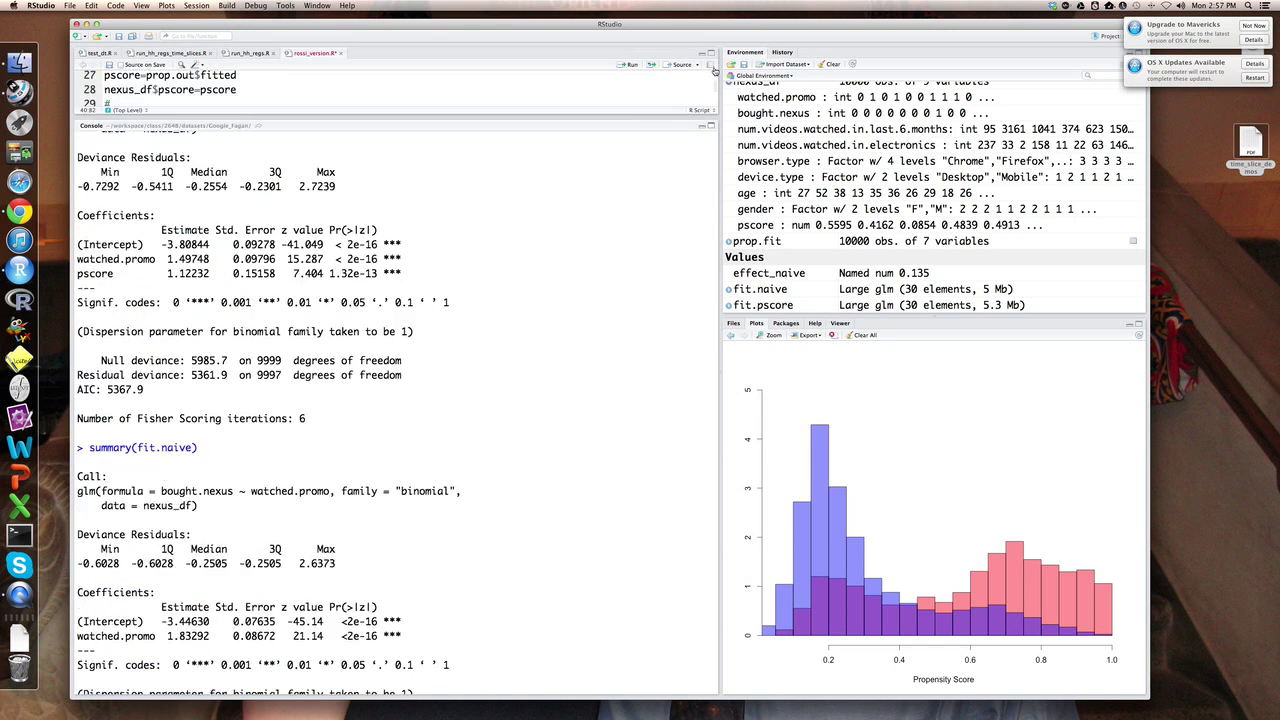
# - Examine the treated-effect code: the ps_trt subset and the two predict calls with watched.promo set to 1 and 0
pyautogui.scroll(-3, 593, 252)
pyautogui.scroll(-3, 593, 252)
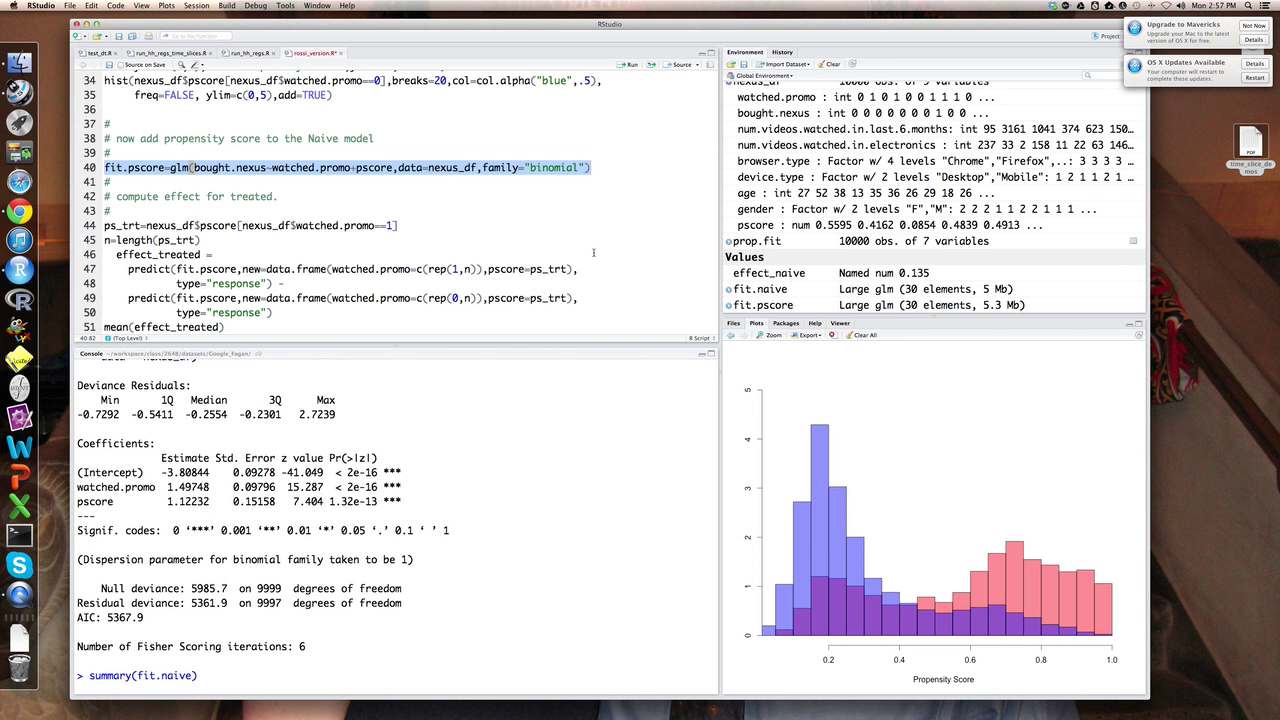
pyautogui.click(346, 279)
pyautogui.scroll(-3, 253, 231)
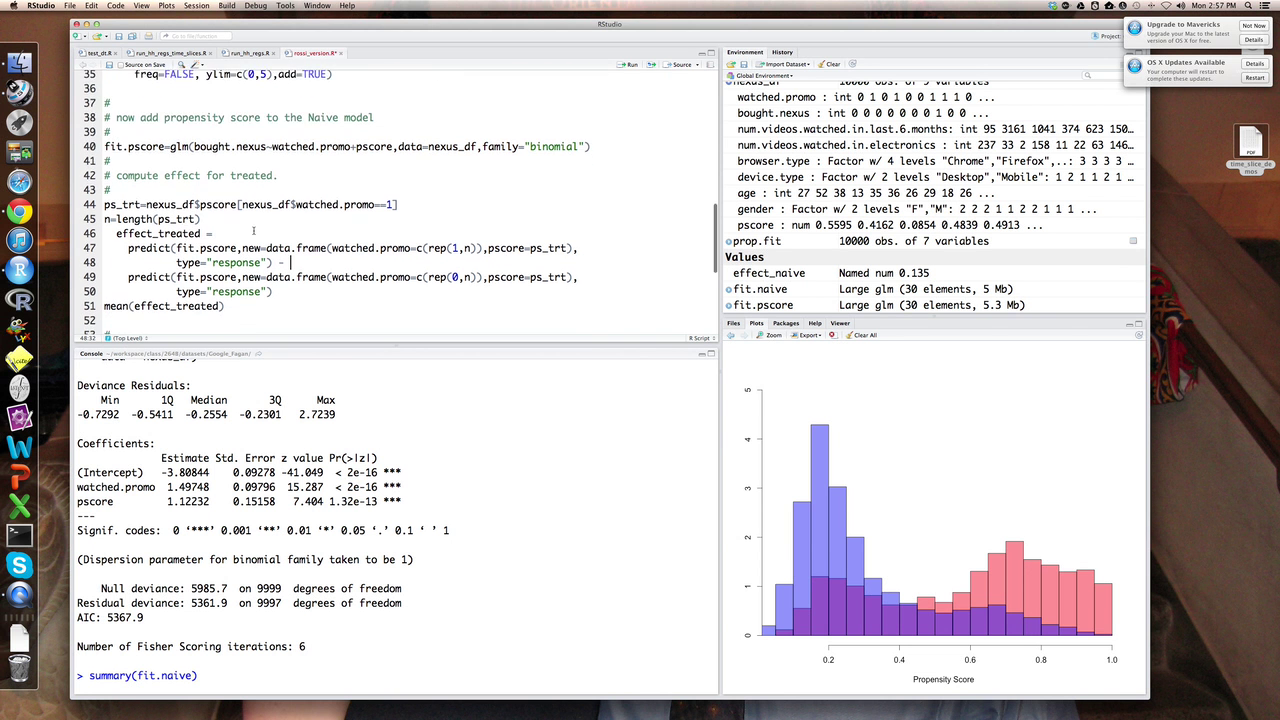
pyautogui.moveTo(103, 182); pyautogui.dragTo(410, 182)
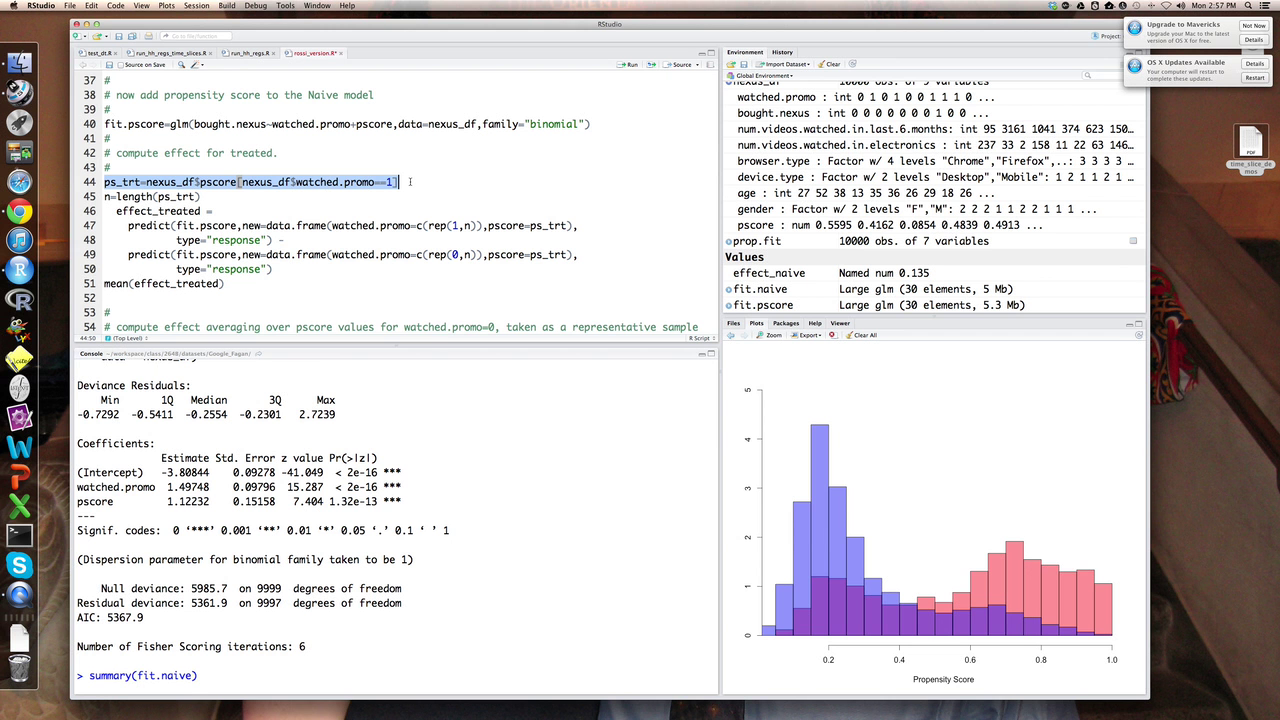
pyautogui.click(175, 241)
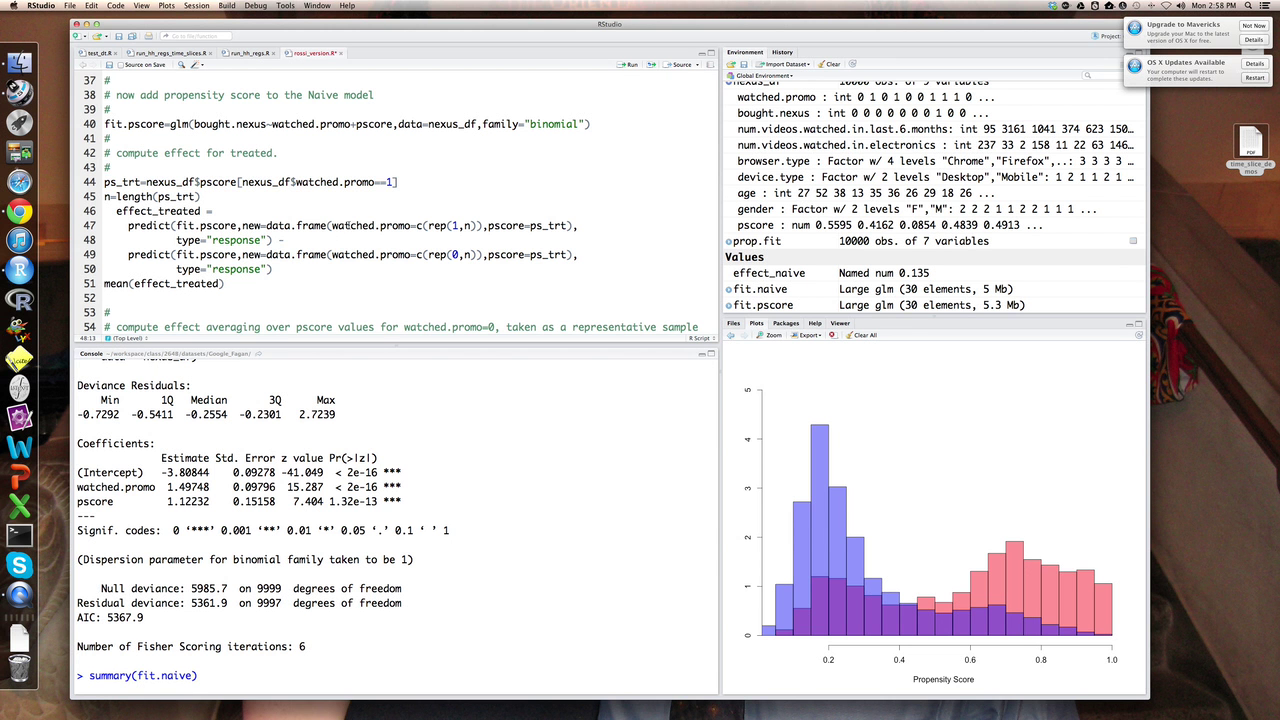
pyautogui.moveTo(332, 226); pyautogui.dragTo(576, 226)
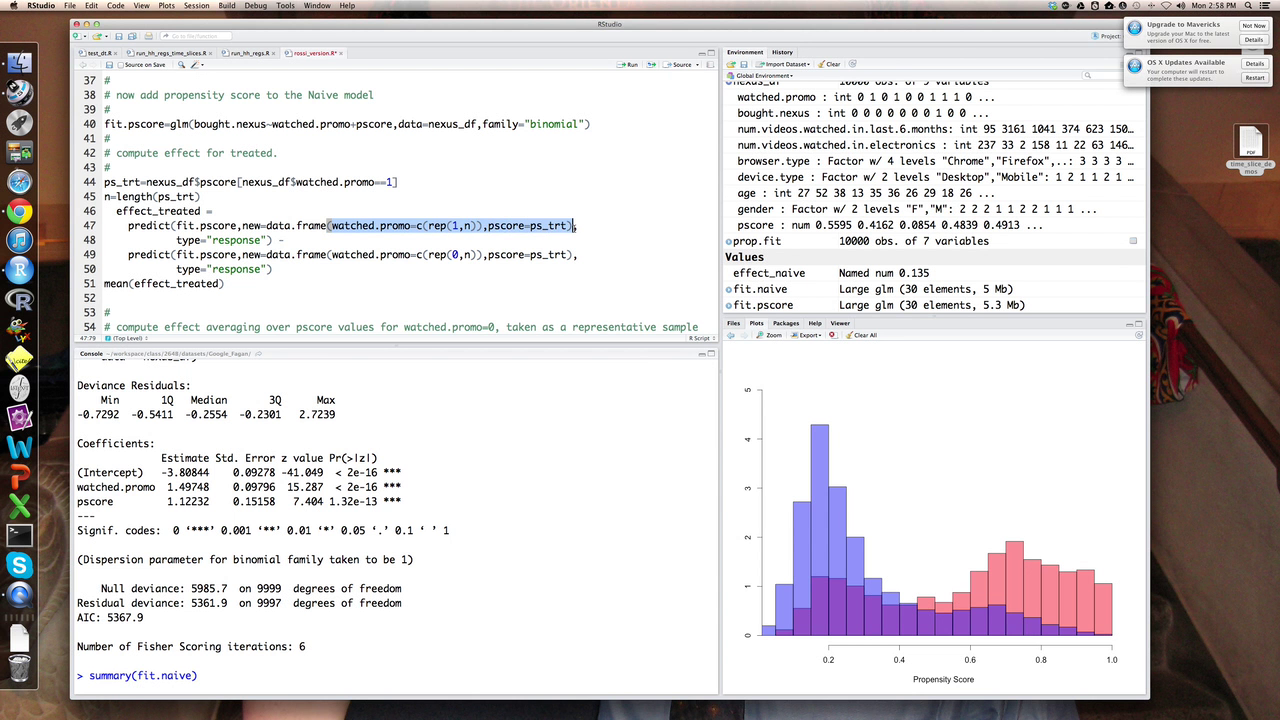
pyautogui.click(574, 254)
pyautogui.moveTo(332, 254); pyautogui.dragTo(572, 254)
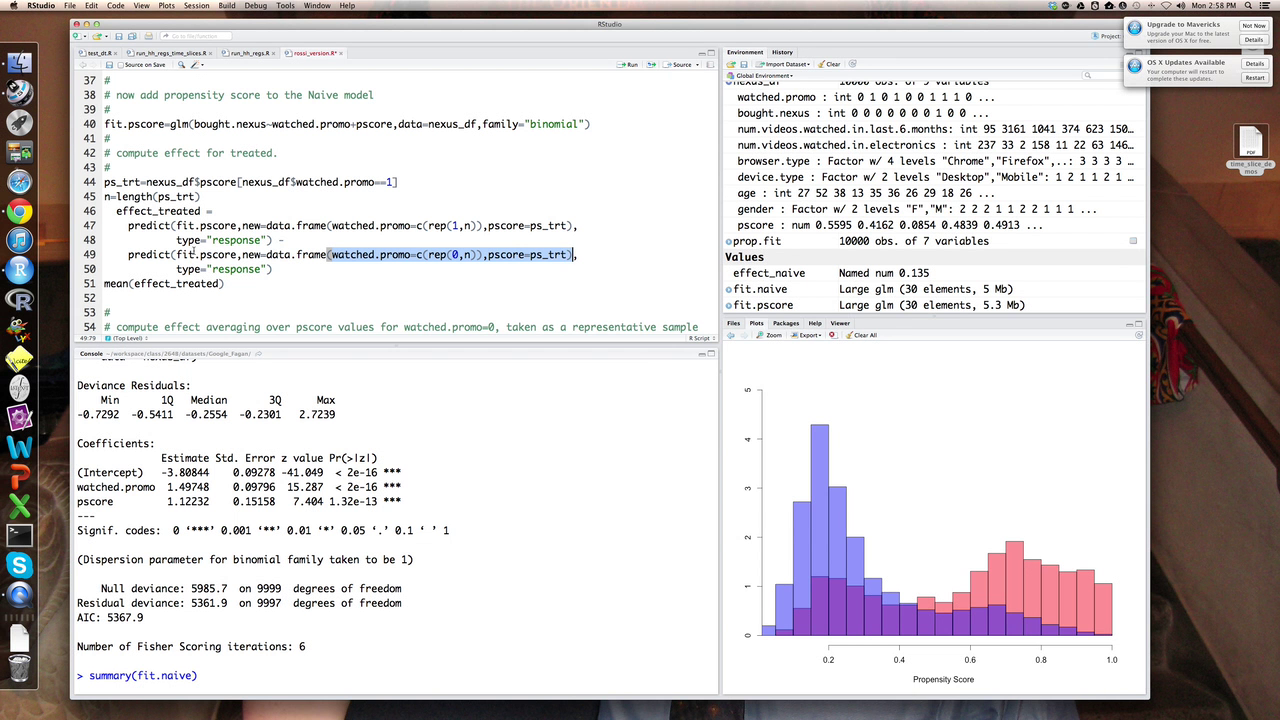
pyautogui.click(165, 283)
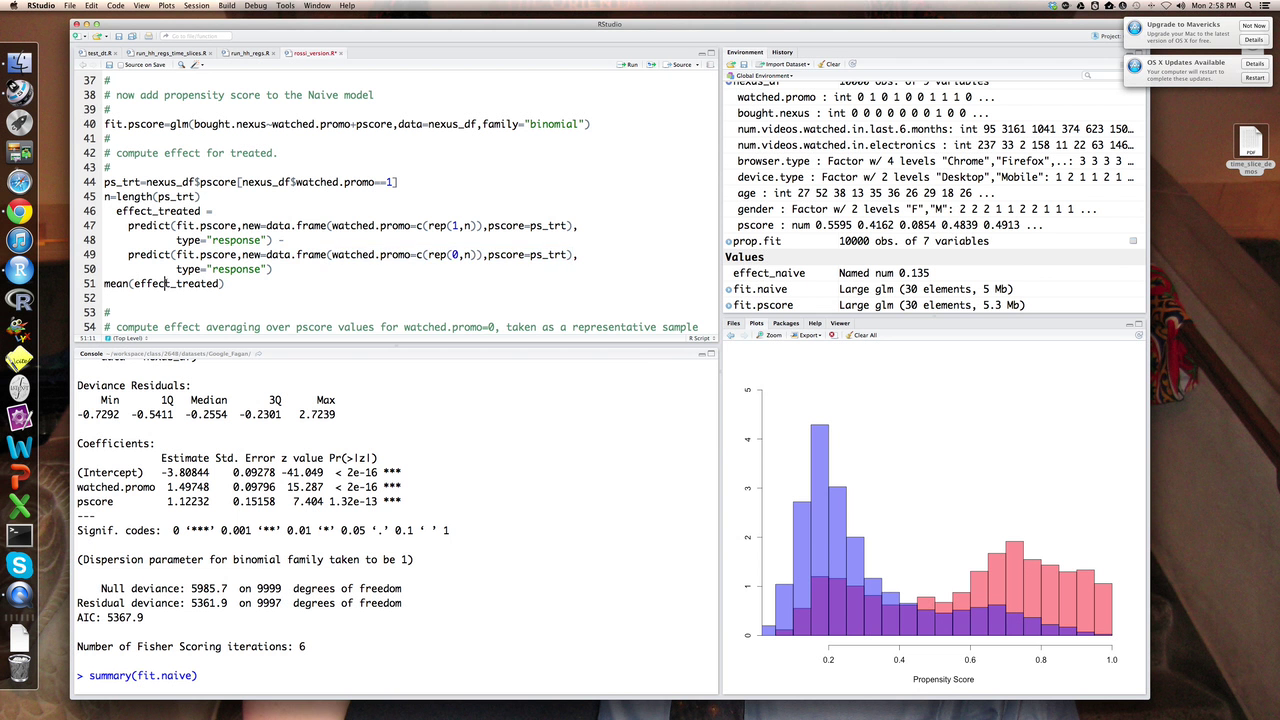
# - Run the script lines from ps_trt through mean(effect_treated) to compute the average promo effect for the watched.promo==1 group
pyautogui.moveTo(103, 182); pyautogui.dragTo(247, 283)
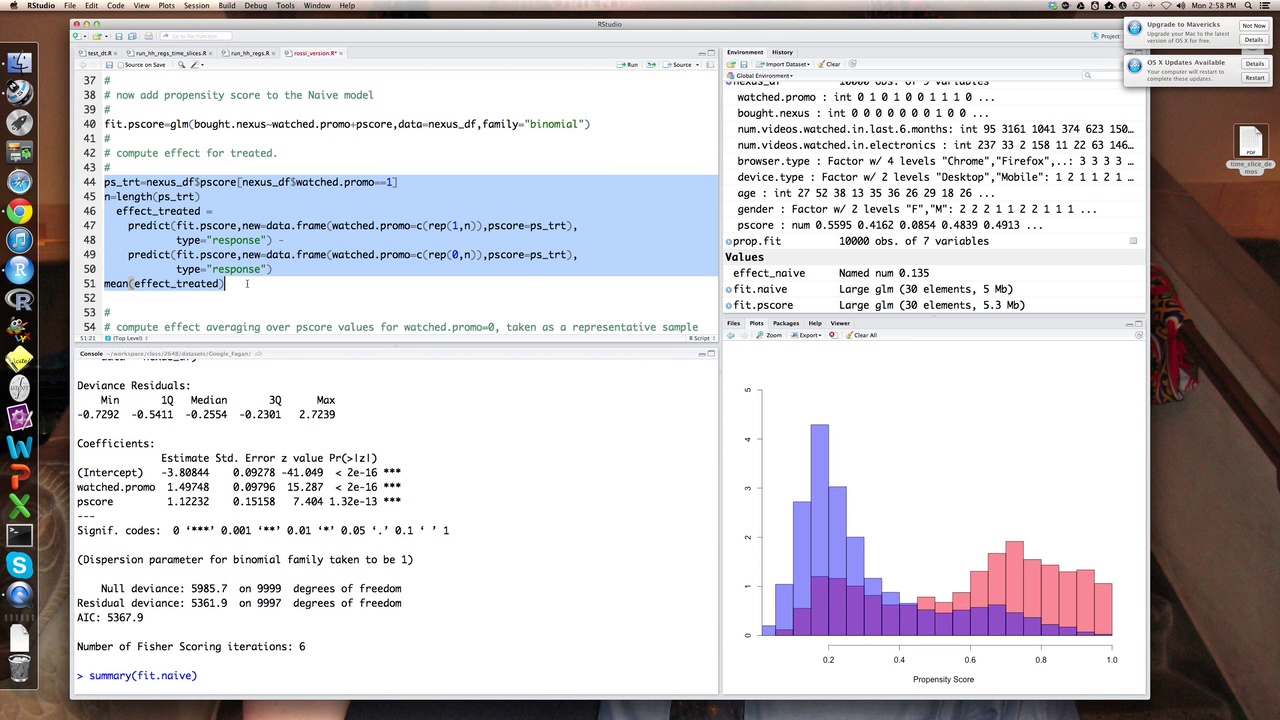
pyautogui.click(628, 64)
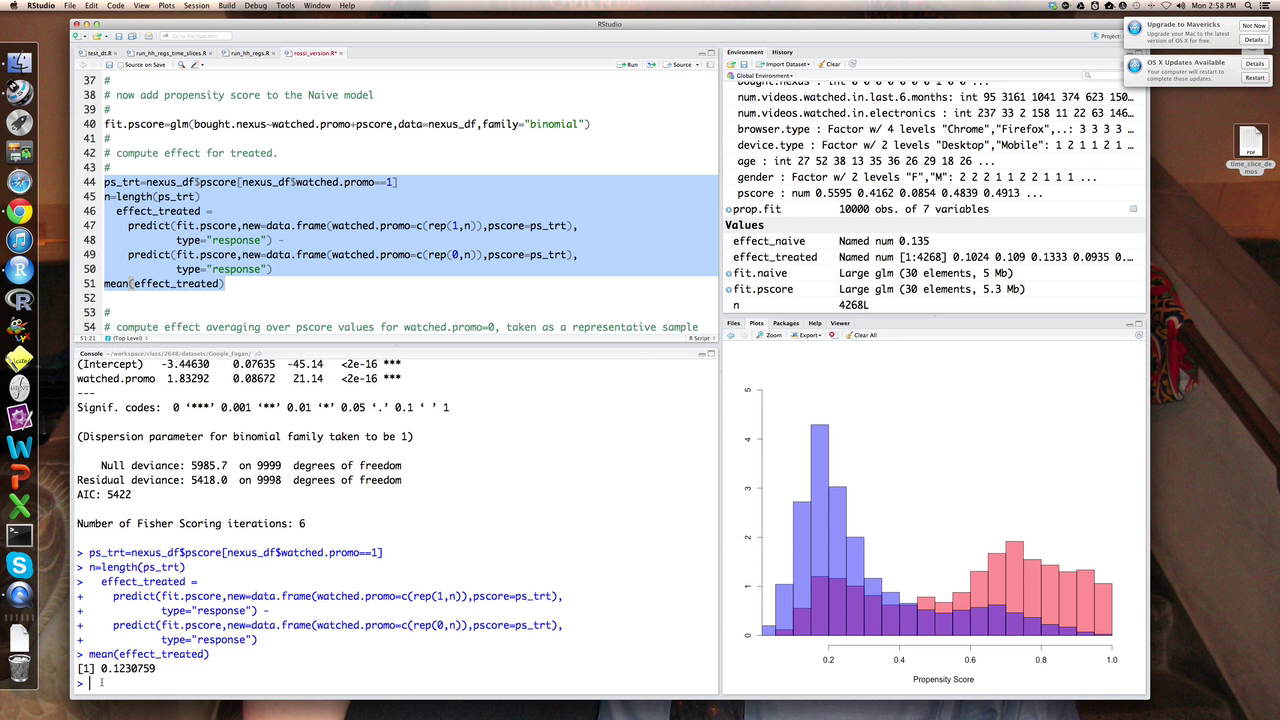
pyautogui.moveTo(101, 667); pyautogui.dragTo(179, 669)
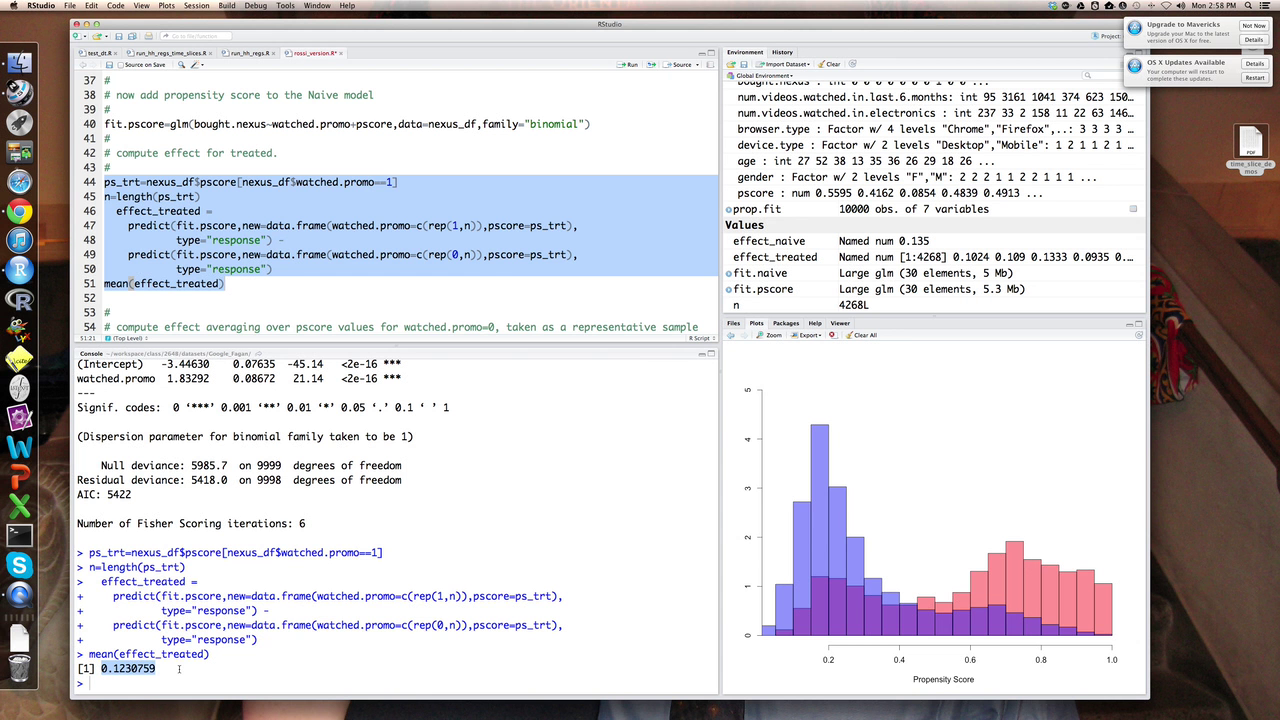
pyautogui.click(153, 300)
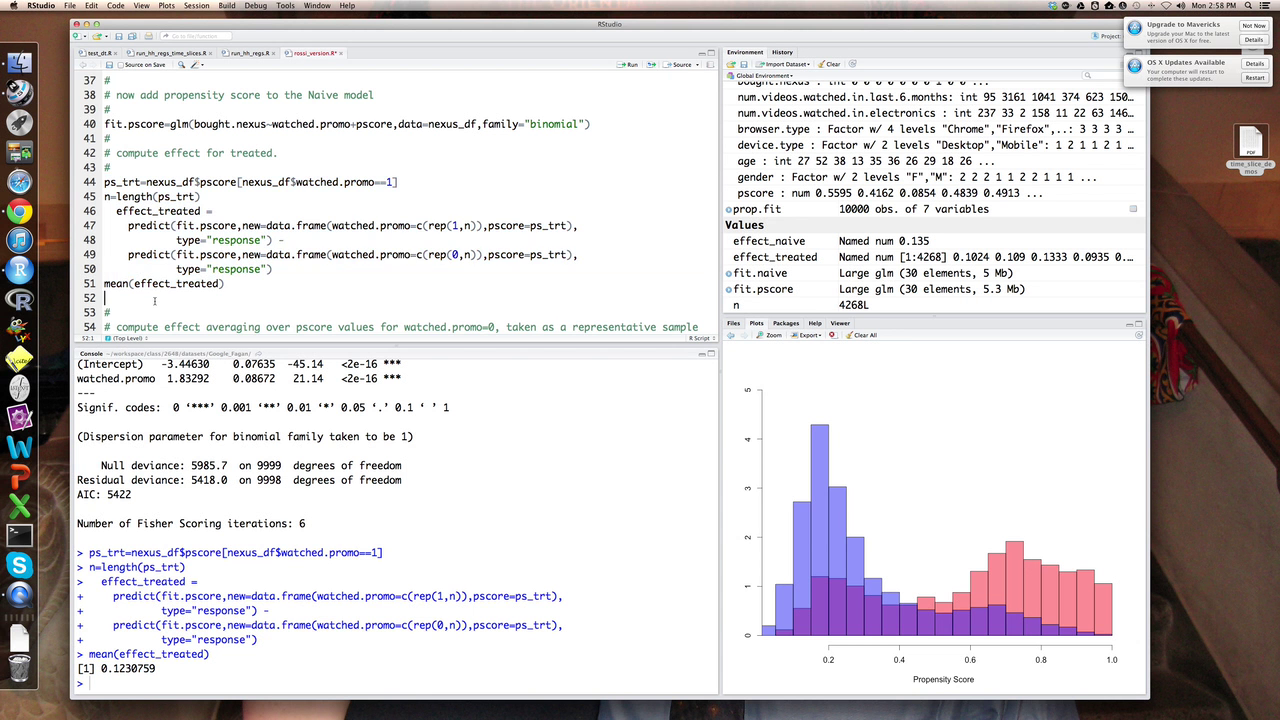
# - Run the script lines from ps_pop through mean(effect_pop) to compute the average effect over the watched.promo==0 propensity scores
pyautogui.scroll(-1, 153, 302)
pyautogui.scroll(-8, 153, 302)
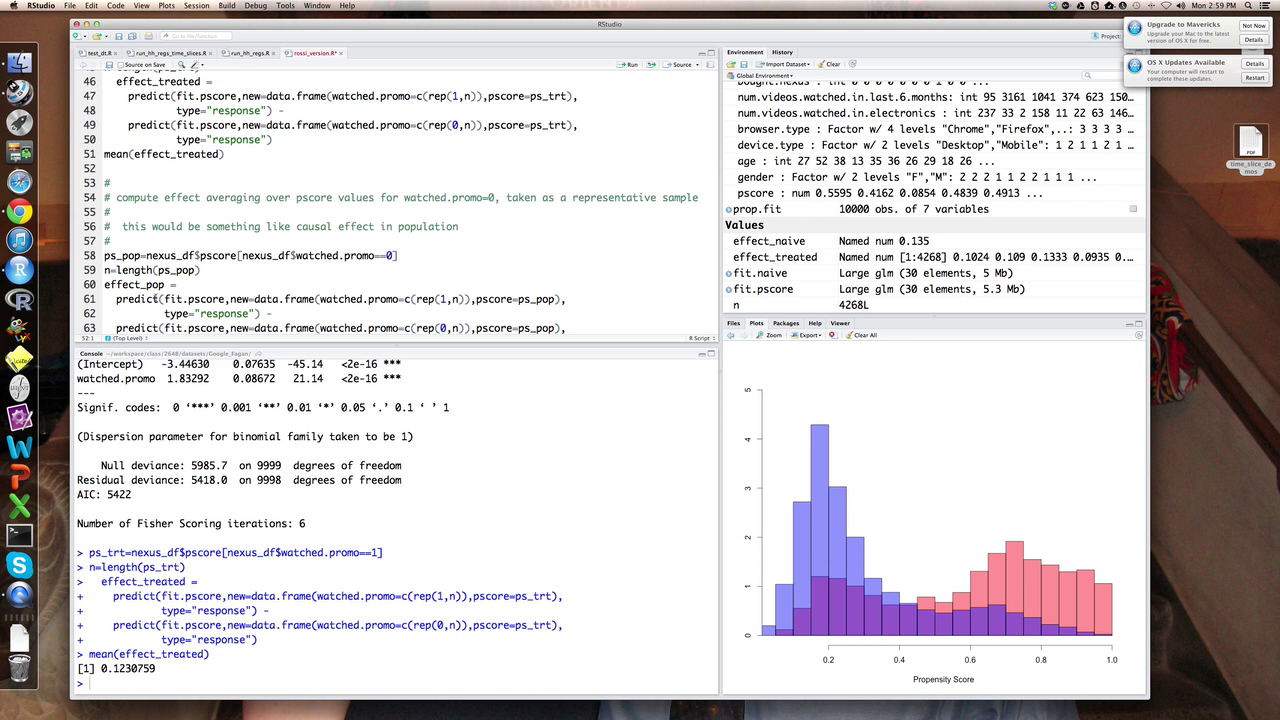
pyautogui.scroll(-5, 156, 300)
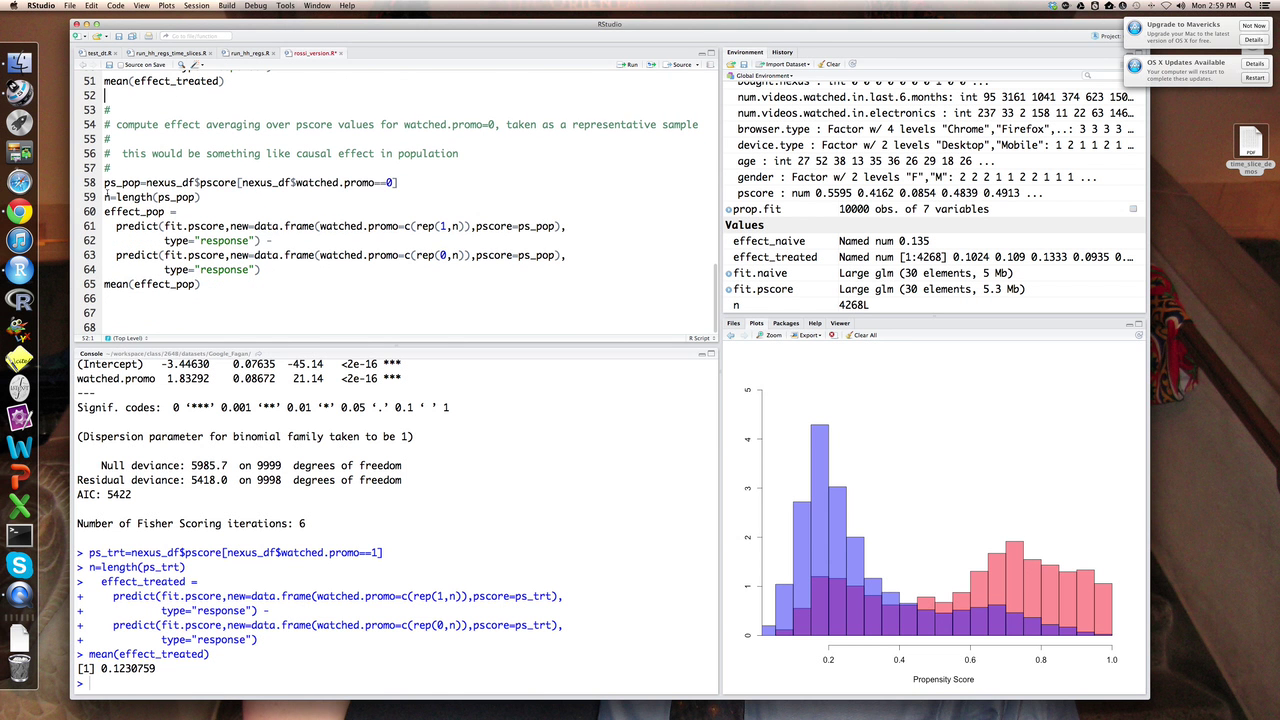
pyautogui.moveTo(104, 183); pyautogui.dragTo(269, 292)
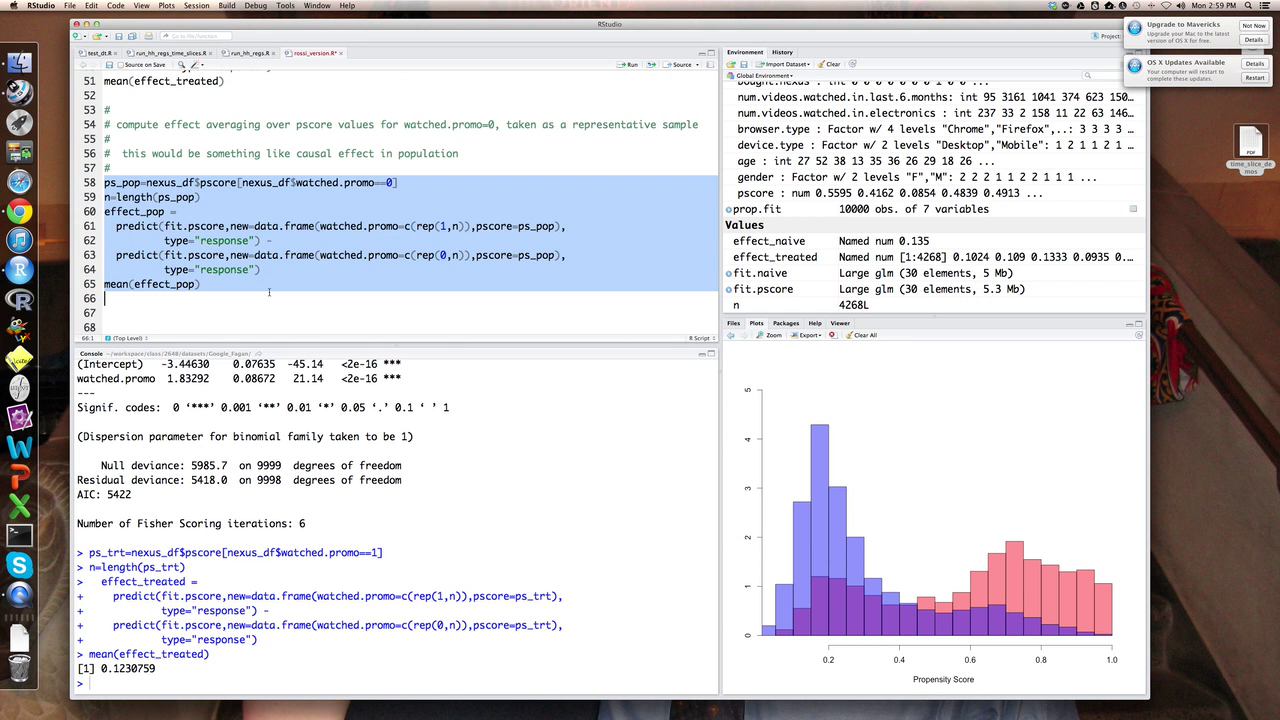
pyautogui.click(630, 65)
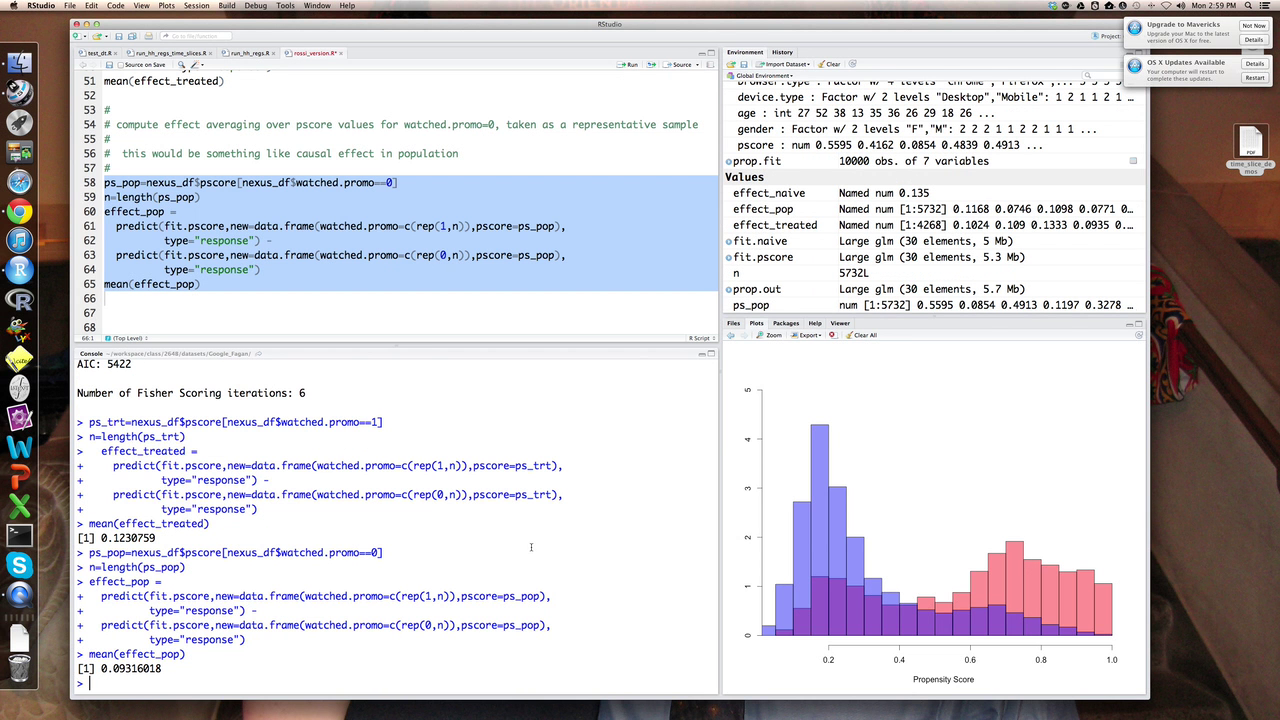